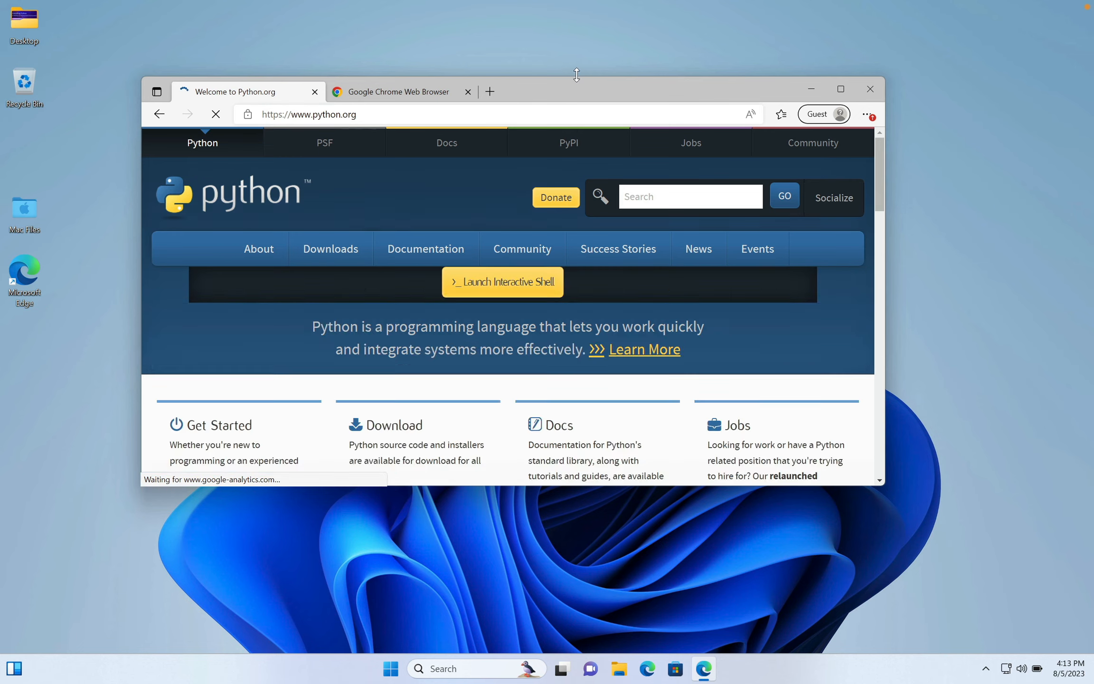
- Move the browser window and enlarge it in height and width to show more of the Python website
left_click_drag(638, 87, 611, 49)
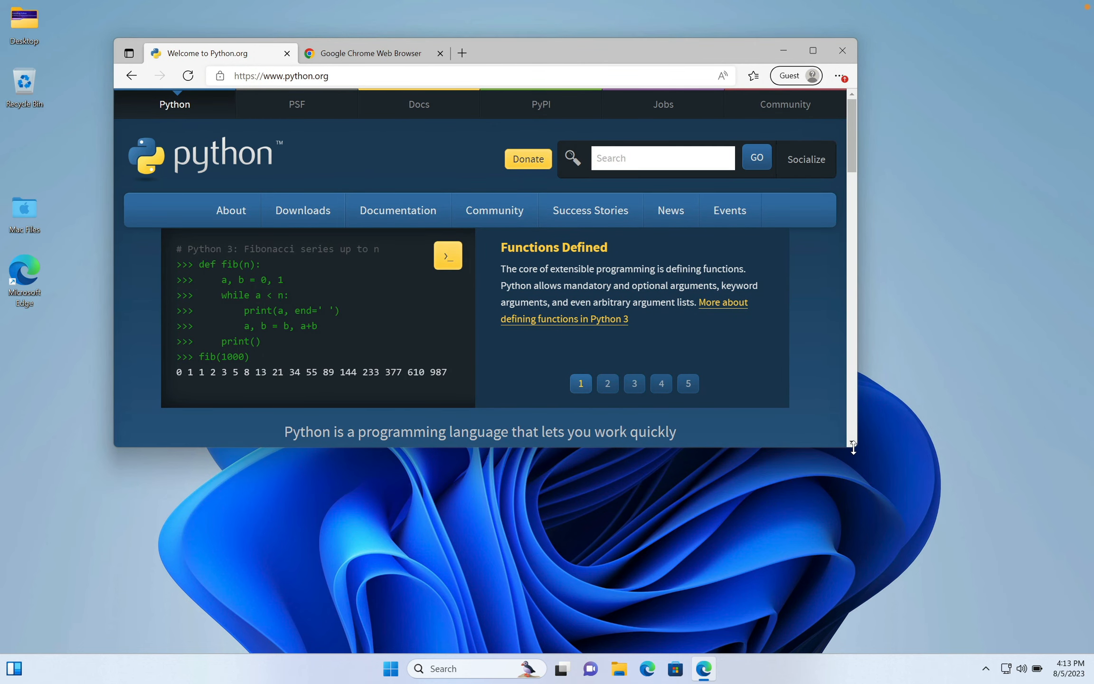
left_click_drag(853, 446, 1005, 599)
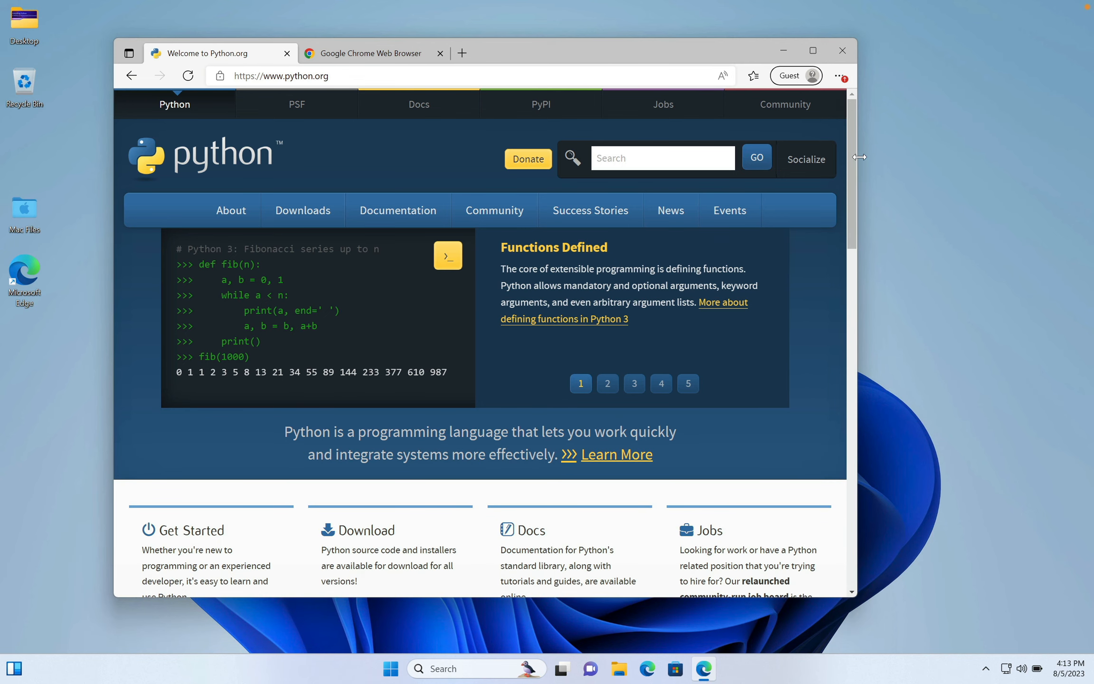
left_click_drag(885, 159, 1030, 164)
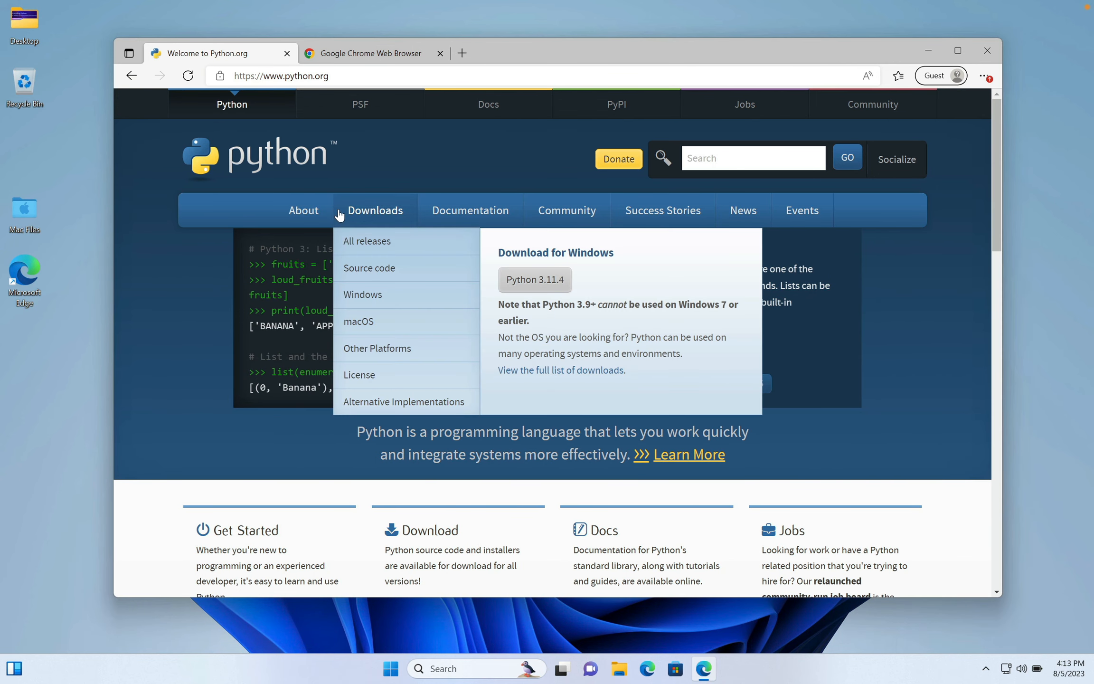
- Download the Python 3.11.4 installer for Windows from python.org
mouse_move(372, 212)
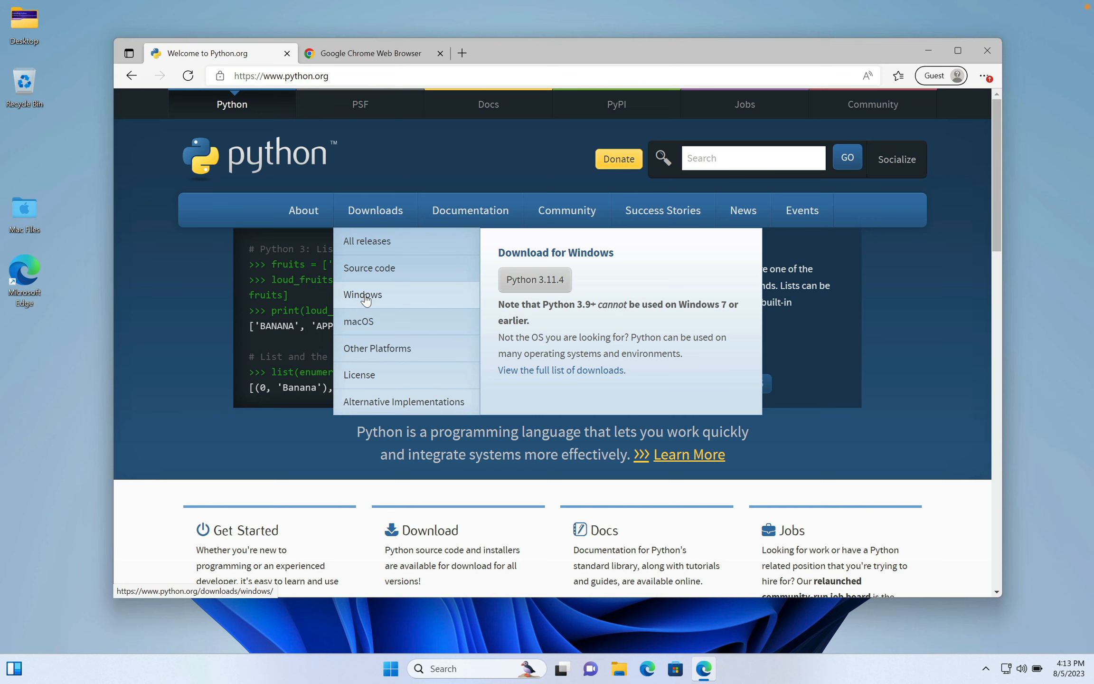
left_click(549, 283)
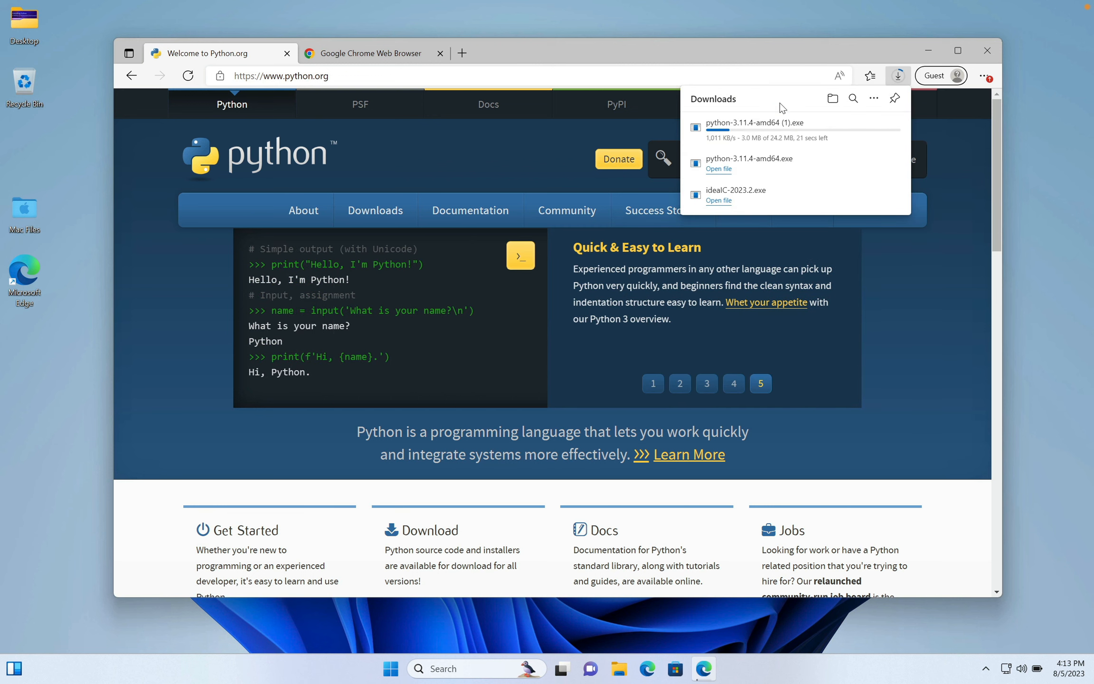
mouse_move(784, 135)
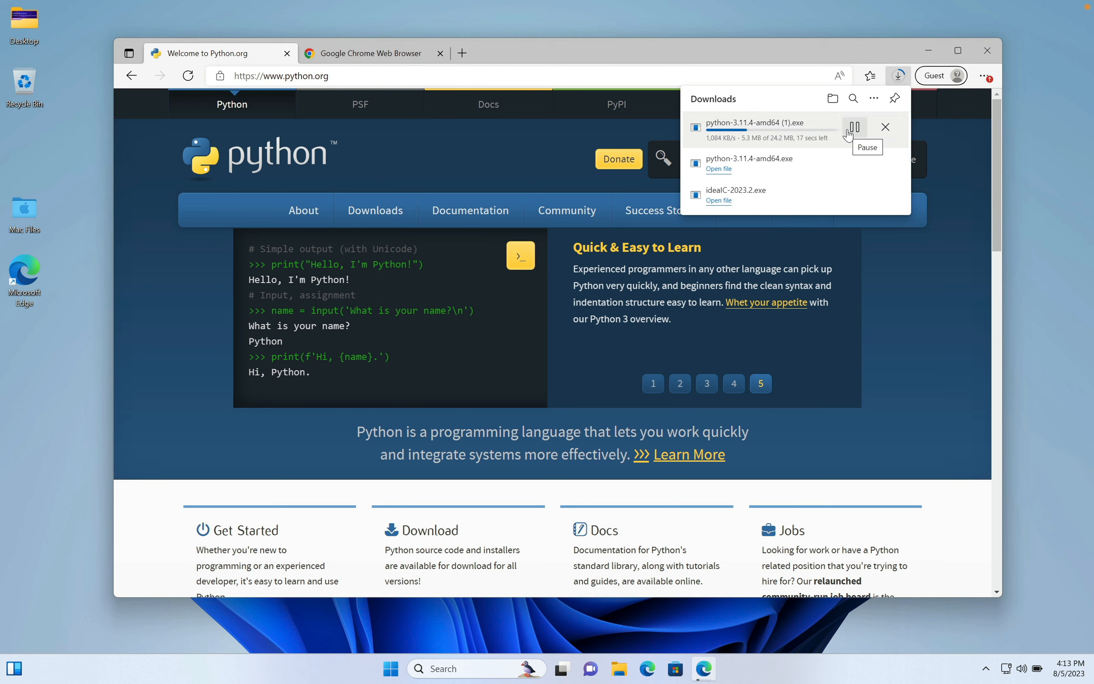
mouse_move(812, 189)
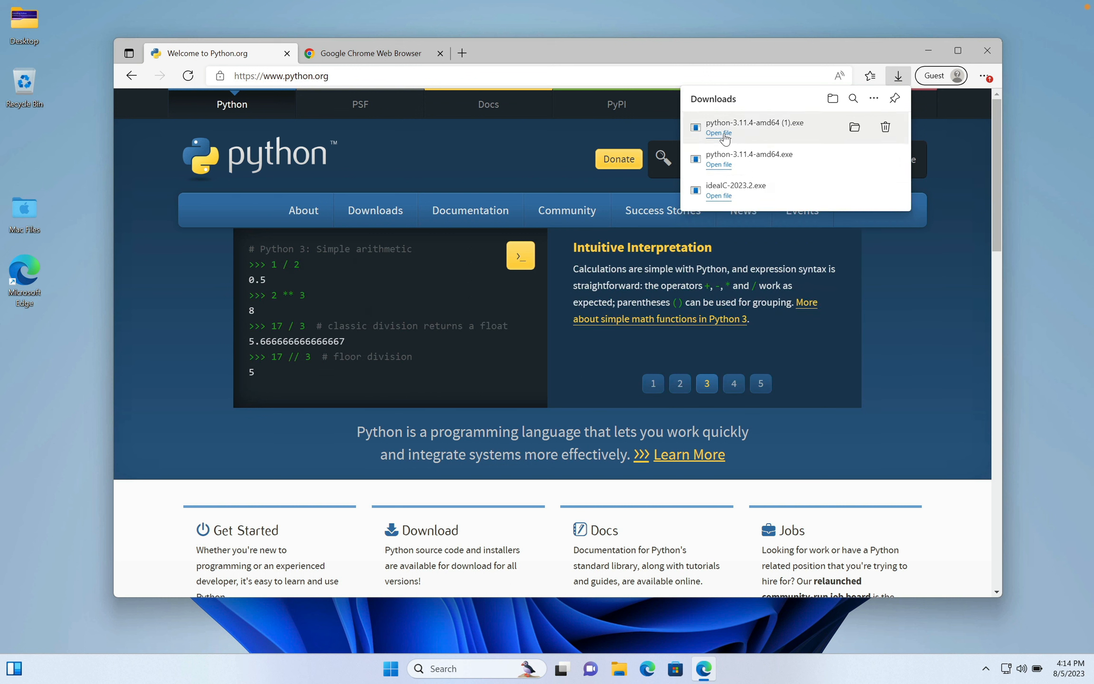
- Run the downloaded Python 3.11.4 installer and install it with default settings, adding python.exe to PATH
left_click(740, 124)
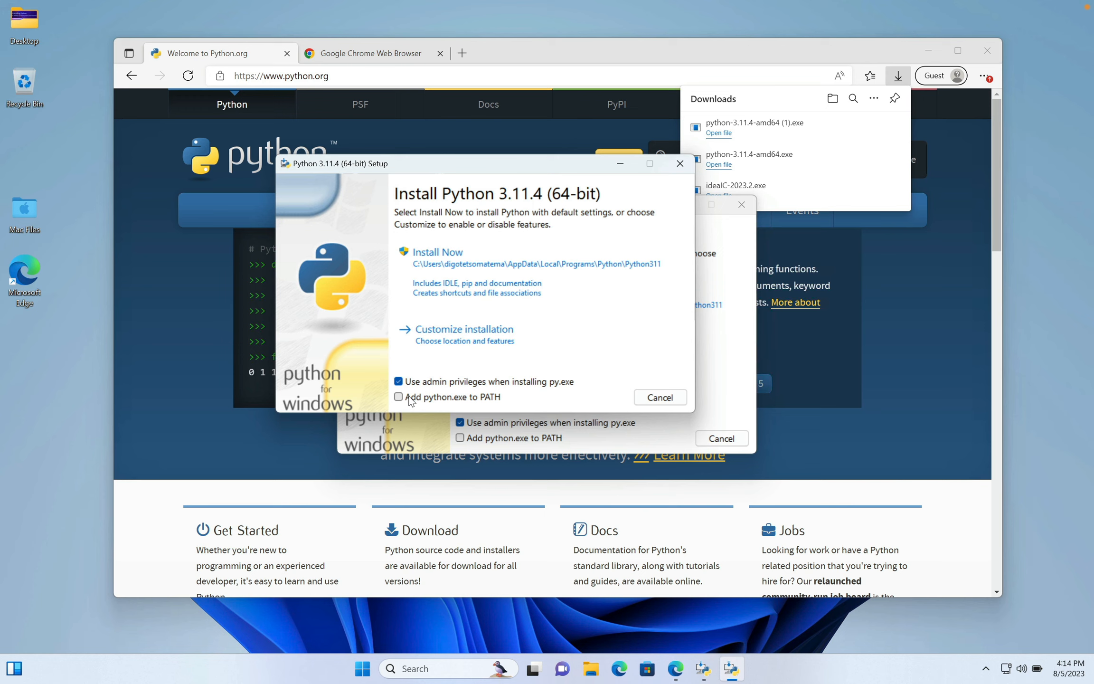
left_click(399, 397)
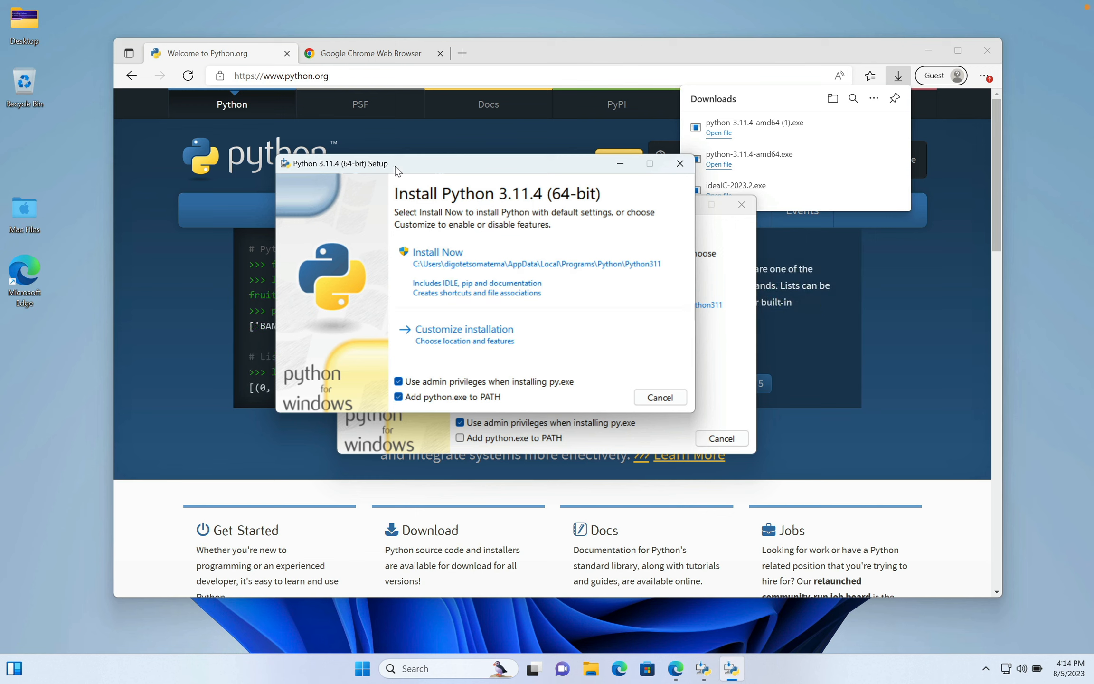
mouse_move(395, 166)
left_mouse_down()
mouse_move(364, 164)
mouse_move(436, 284)
mouse_move(437, 188)
mouse_move(351, 177)
mouse_move(394, 175)
left_mouse_up()
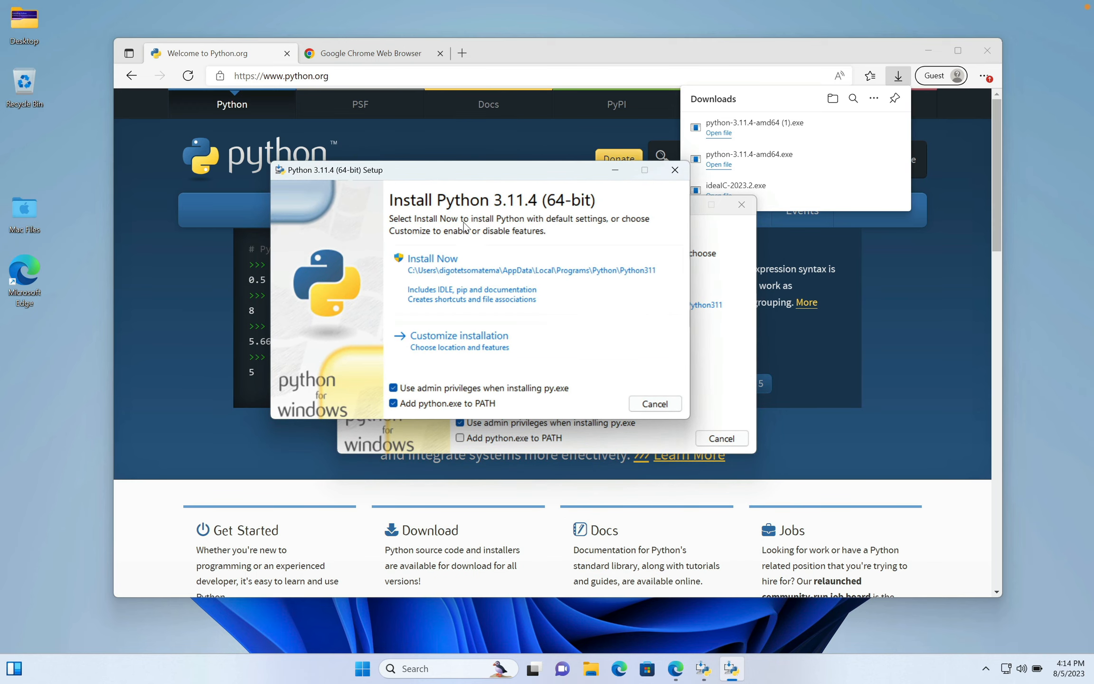
left_click(453, 266)
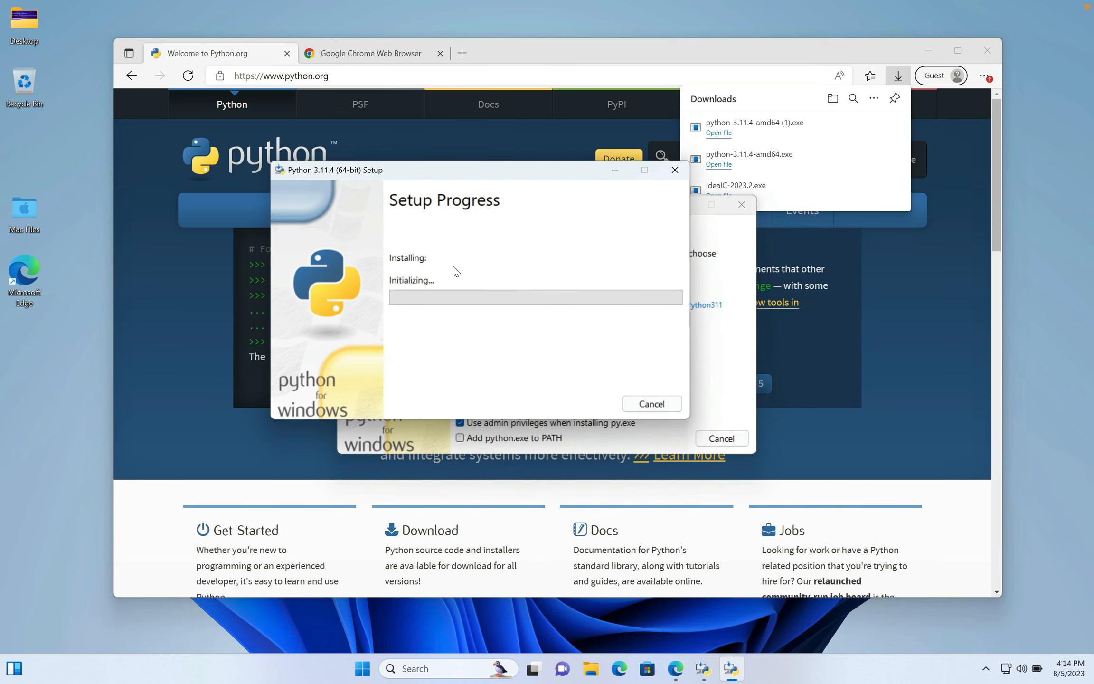
left_click(442, 393)
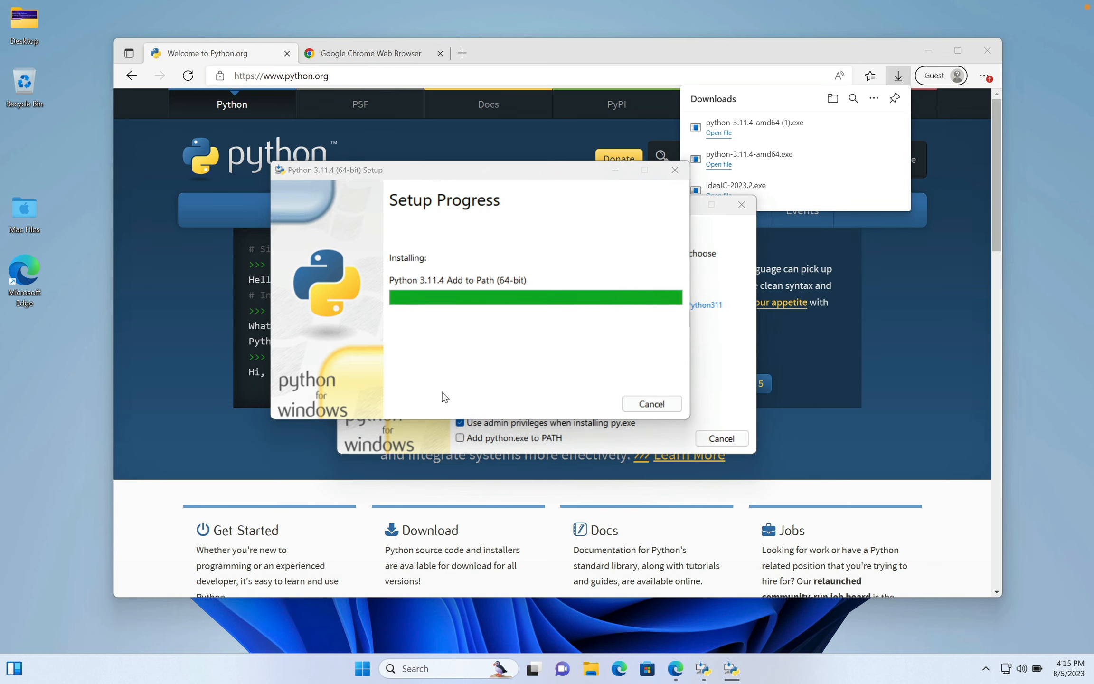
left_click_drag(507, 175, 534, 135)
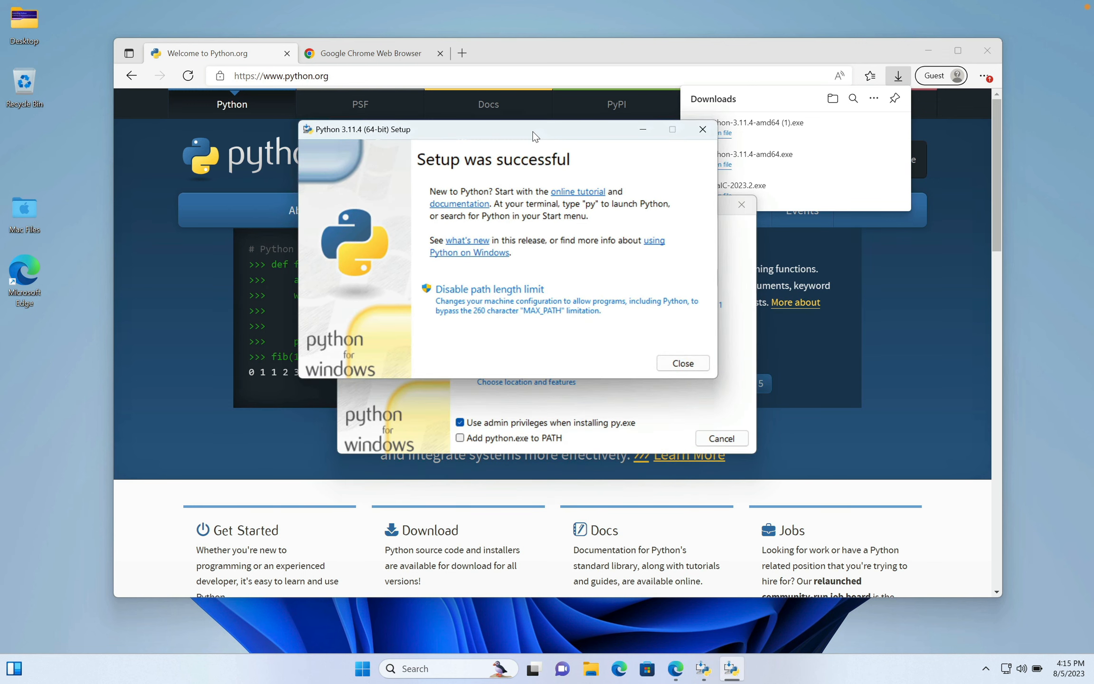
- Close the completed Python setup and cancel the second Python 3.11.4 setup window
left_click(679, 362)
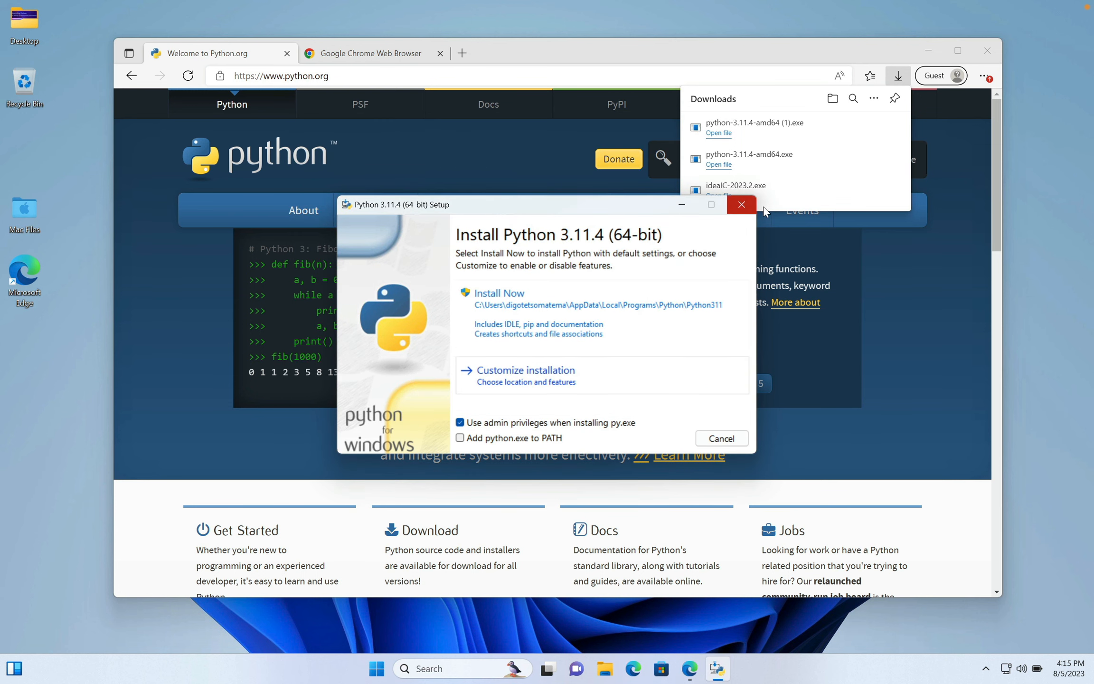
left_click(743, 206)
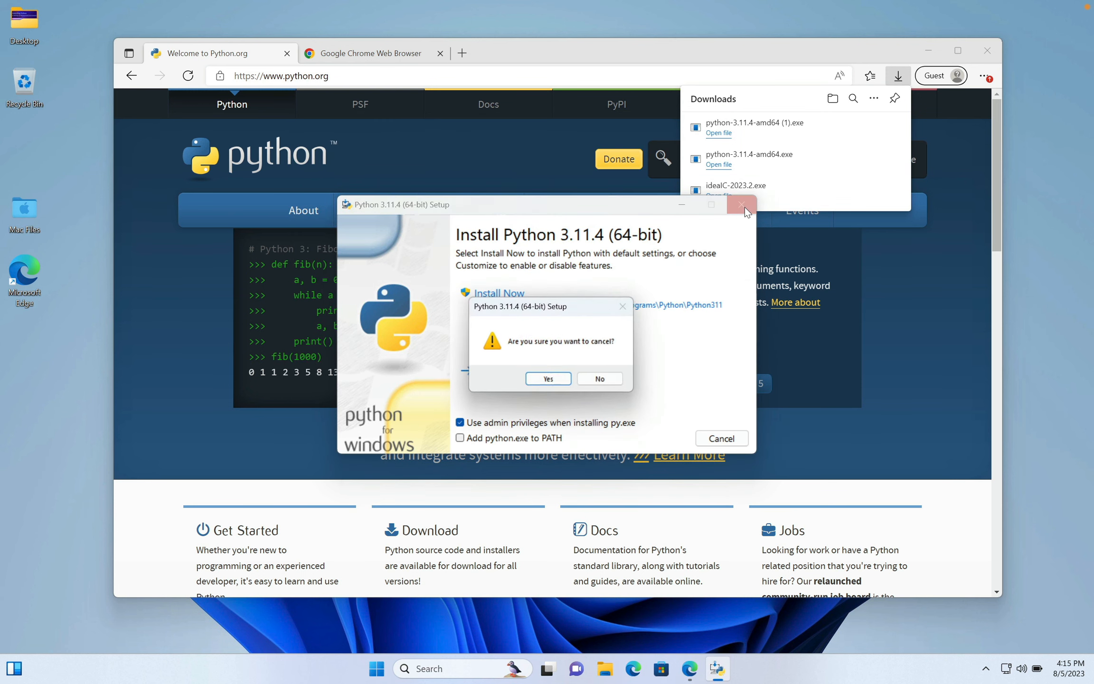
left_click(550, 381)
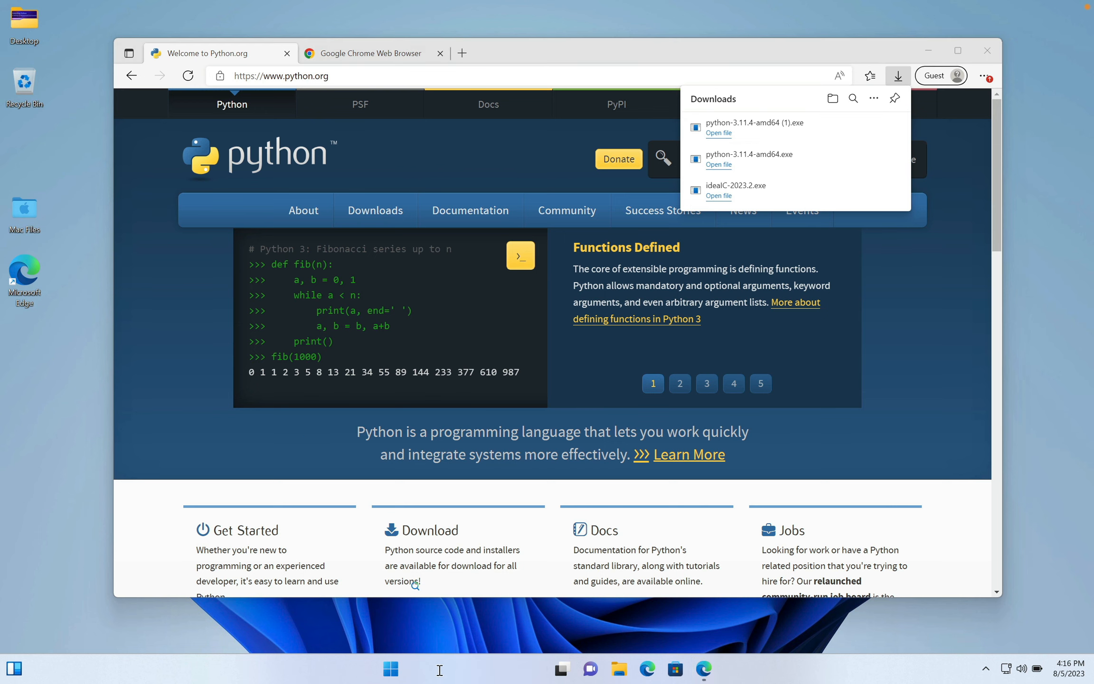
- Search Windows for "prompt" and switch to Command Prompt
left_click(446, 667)
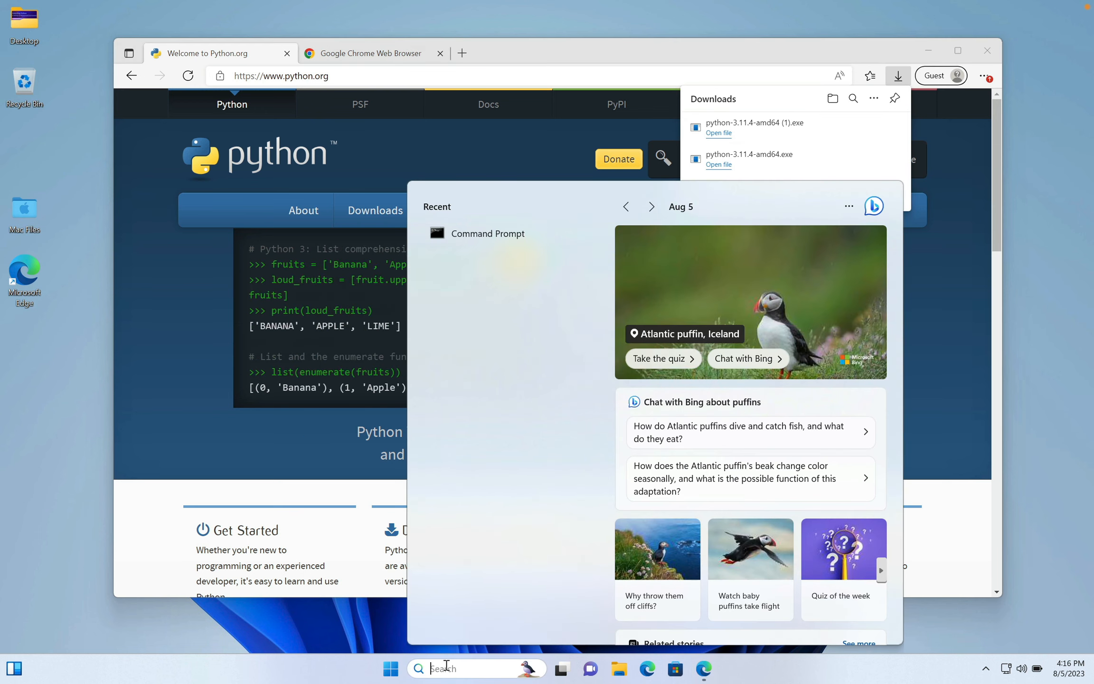
type("pr")
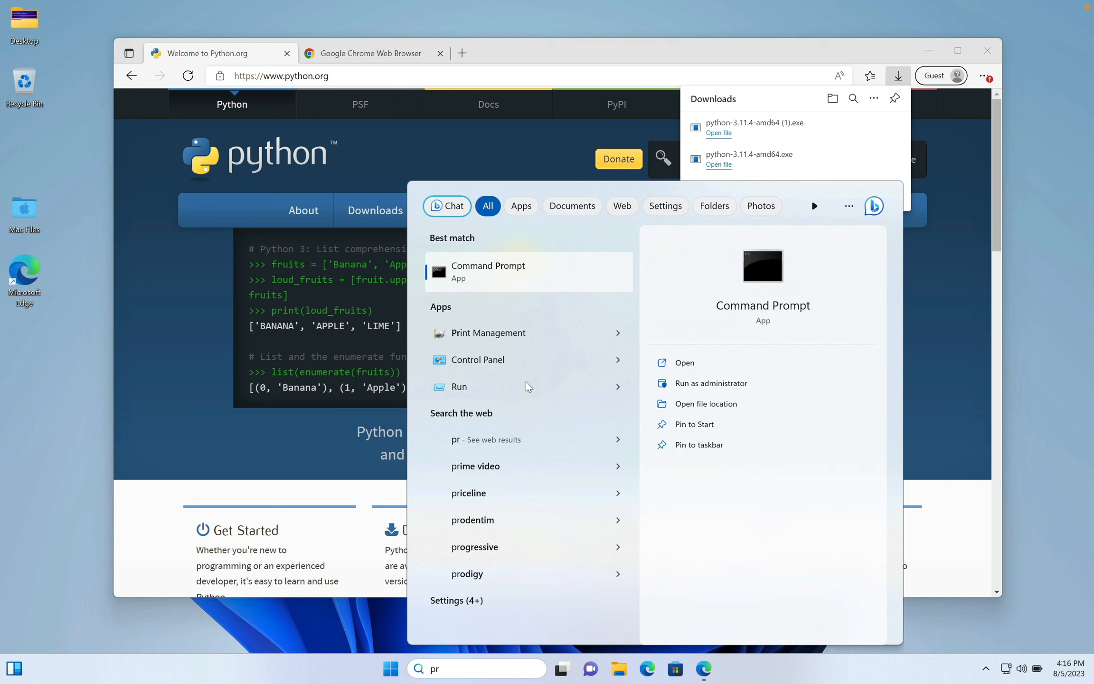
type("ompt")
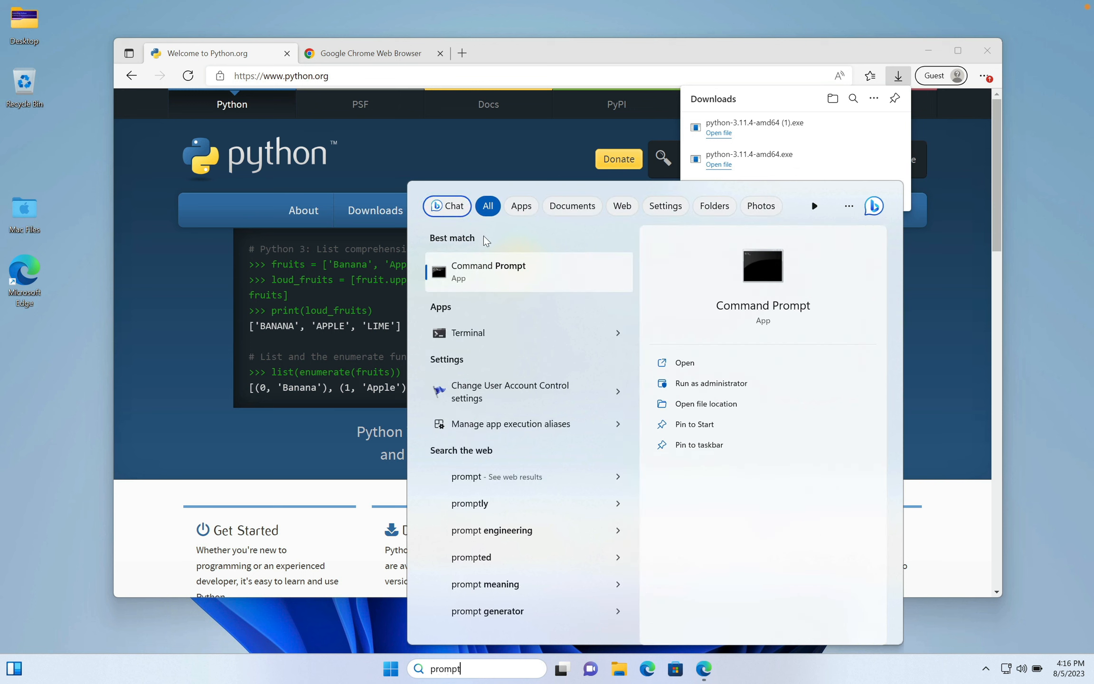
left_click(471, 270)
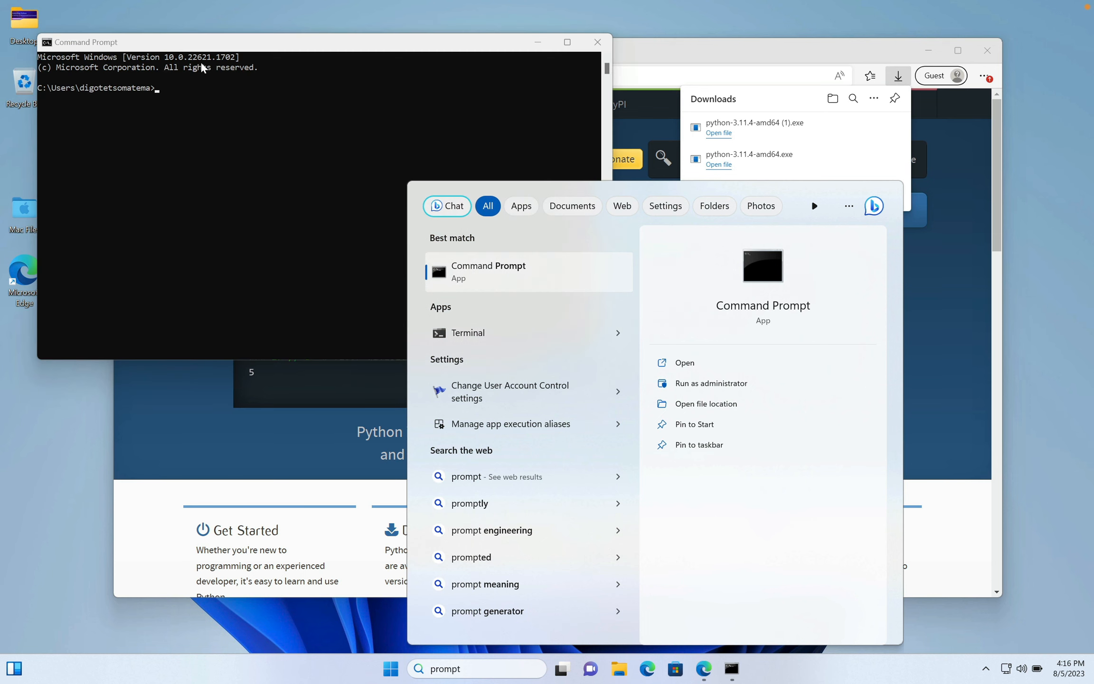
left_click(237, 117)
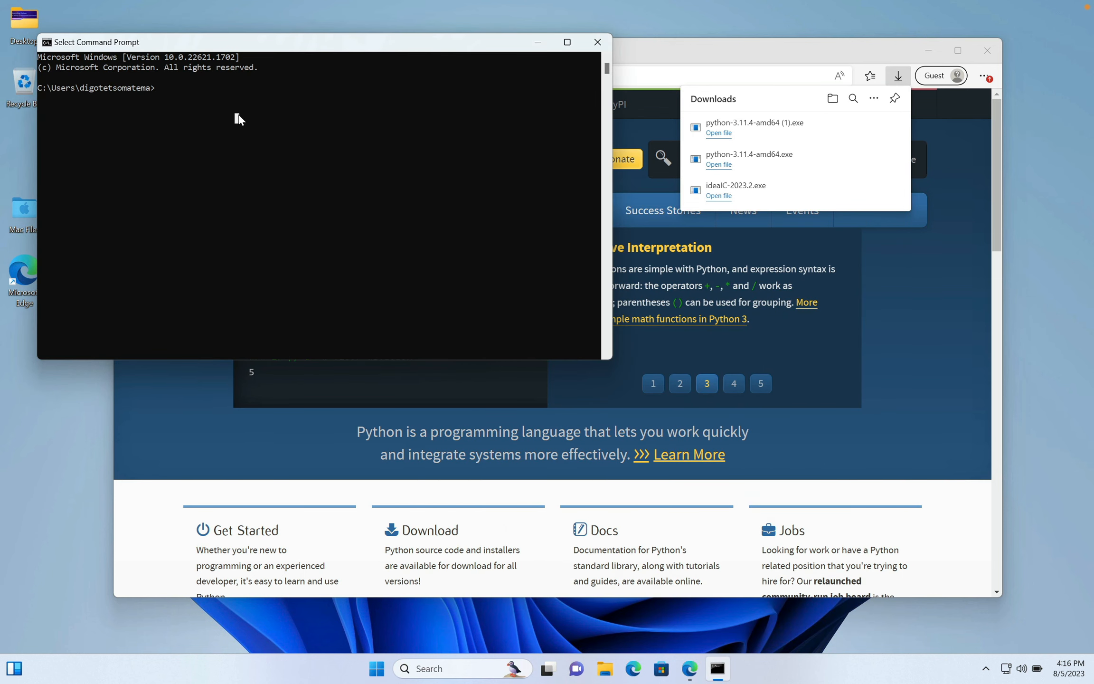
- Check the installed Python version by running python --version, and highlight the output line
type("python --v")
key("Return")
mouse_move(66, 97)
left_mouse_down()
mouse_move(108, 98)
mouse_move(70, 98)
left_mouse_up()
left_click(157, 89)
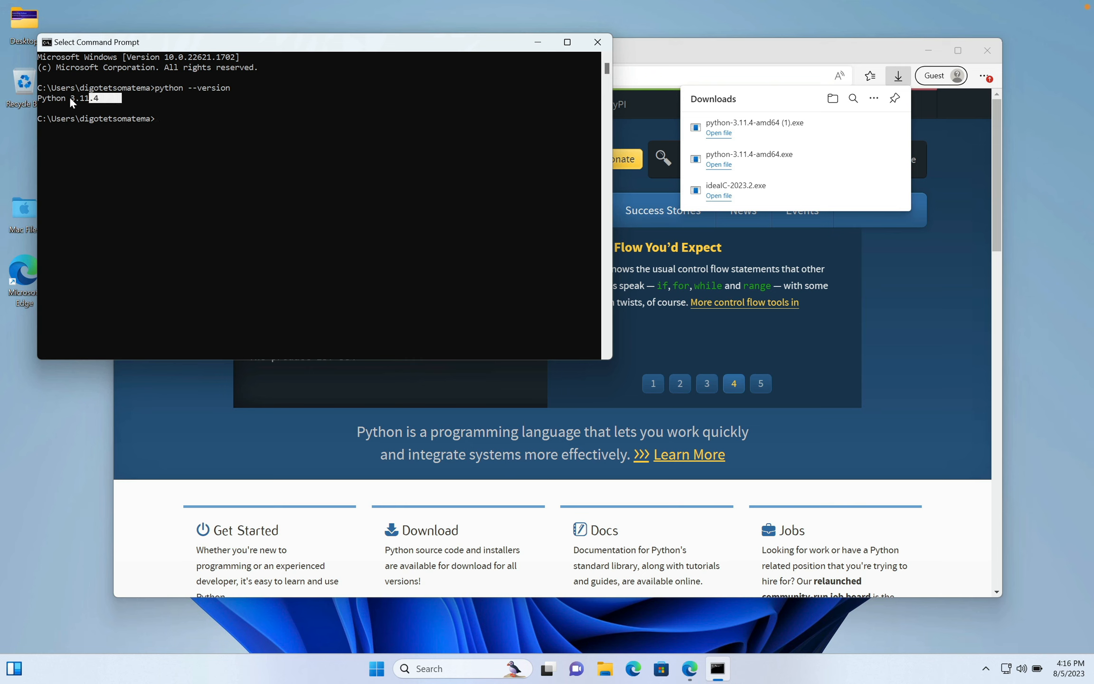
left_click(109, 98)
left_click_drag(108, 98, 71, 98)
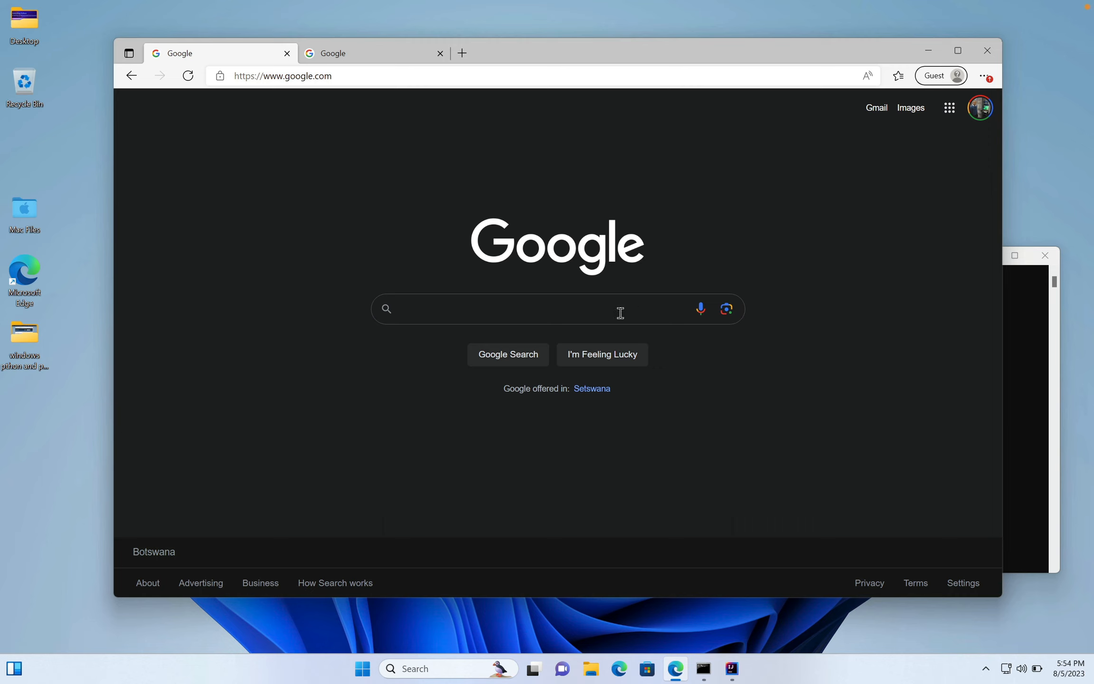
- Search Google for "pycharm" in the browser
left_click(584, 306)
type("pycher")
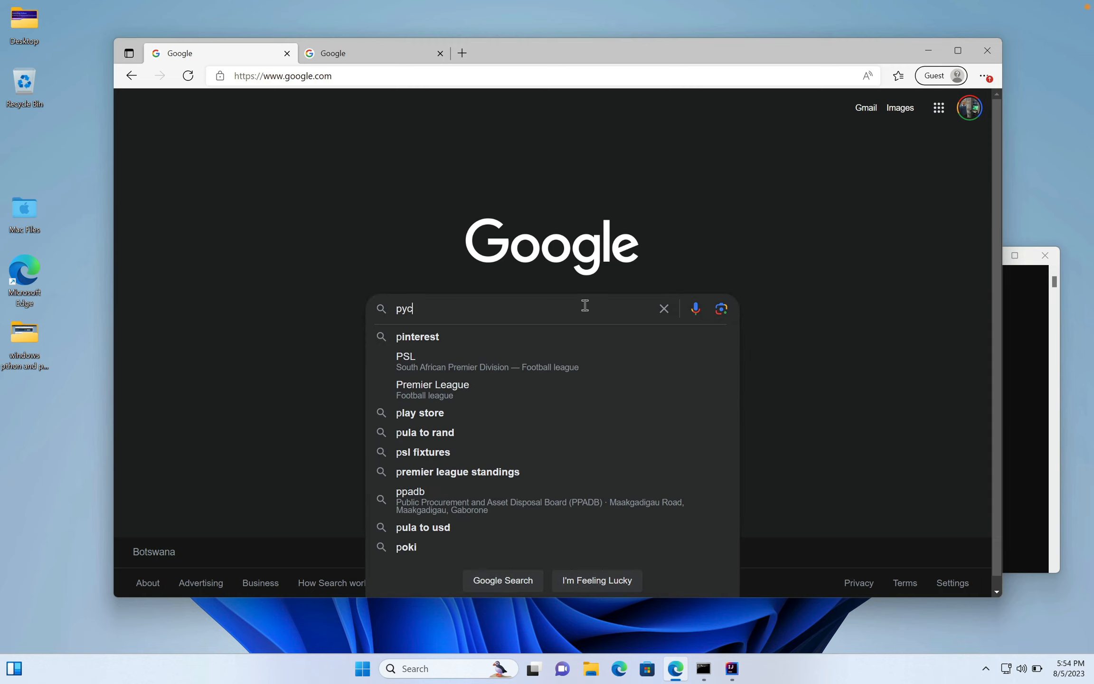
key("BackSpace")
key("BackSpace")
type("arm")
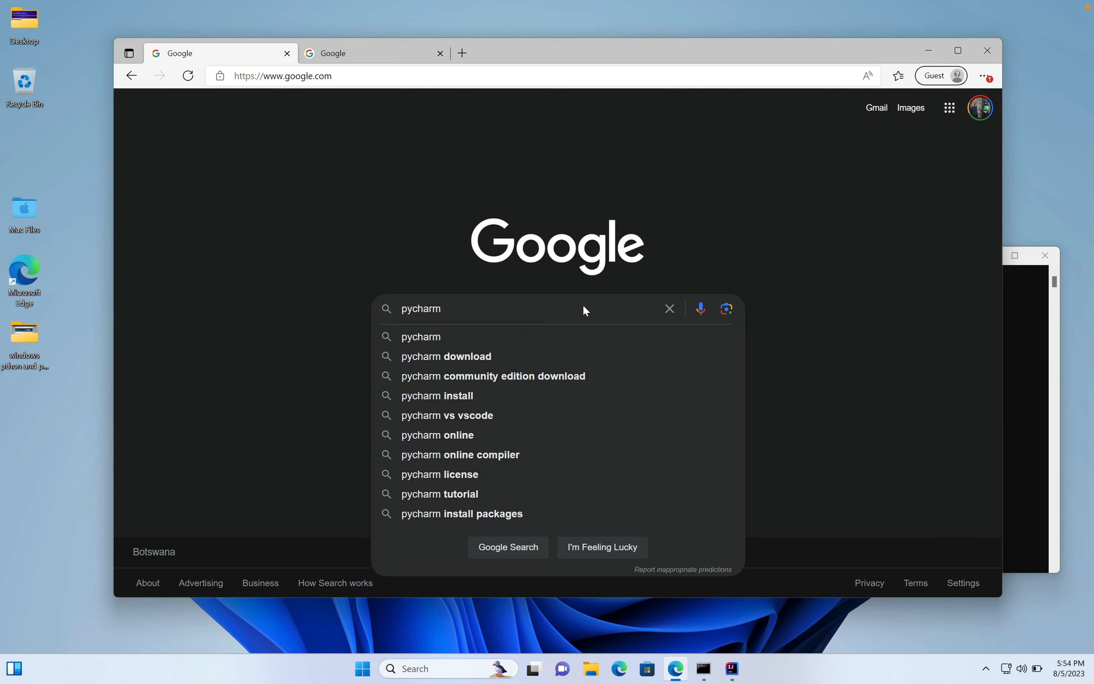
key("Return")
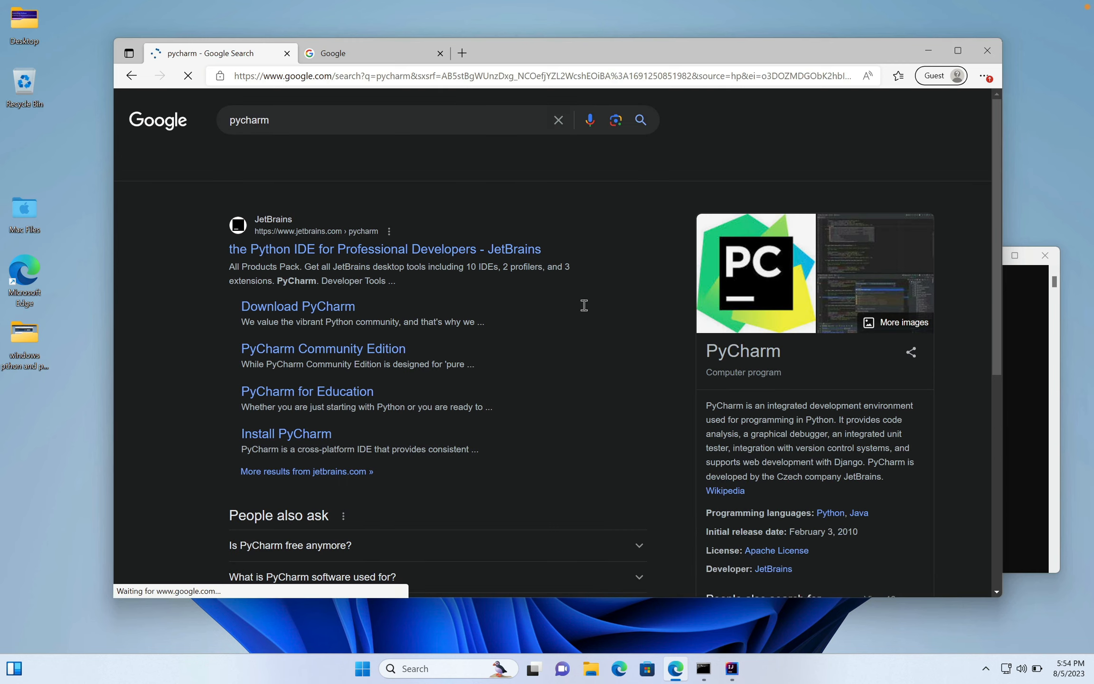
- Download the Windows .exe installer of PyCharm Community Edition from the JetBrains download page
left_click(282, 311)
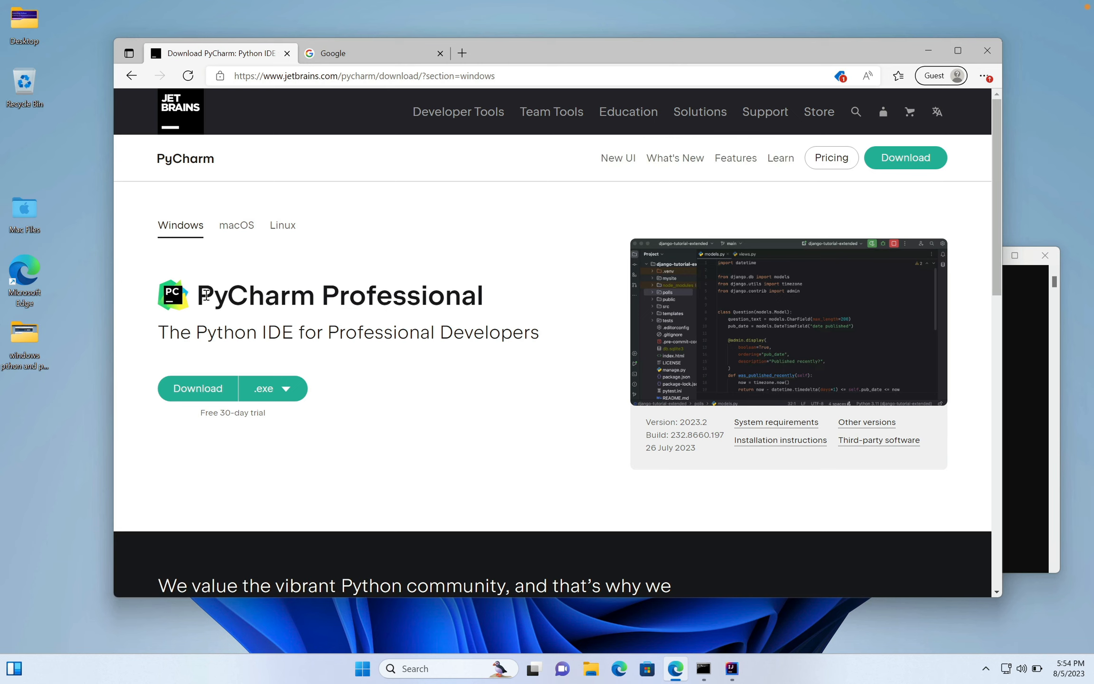
left_click_drag(206, 295, 522, 308)
scroll(522, 308, "down", 1)
scroll(523, 308, "down", 5)
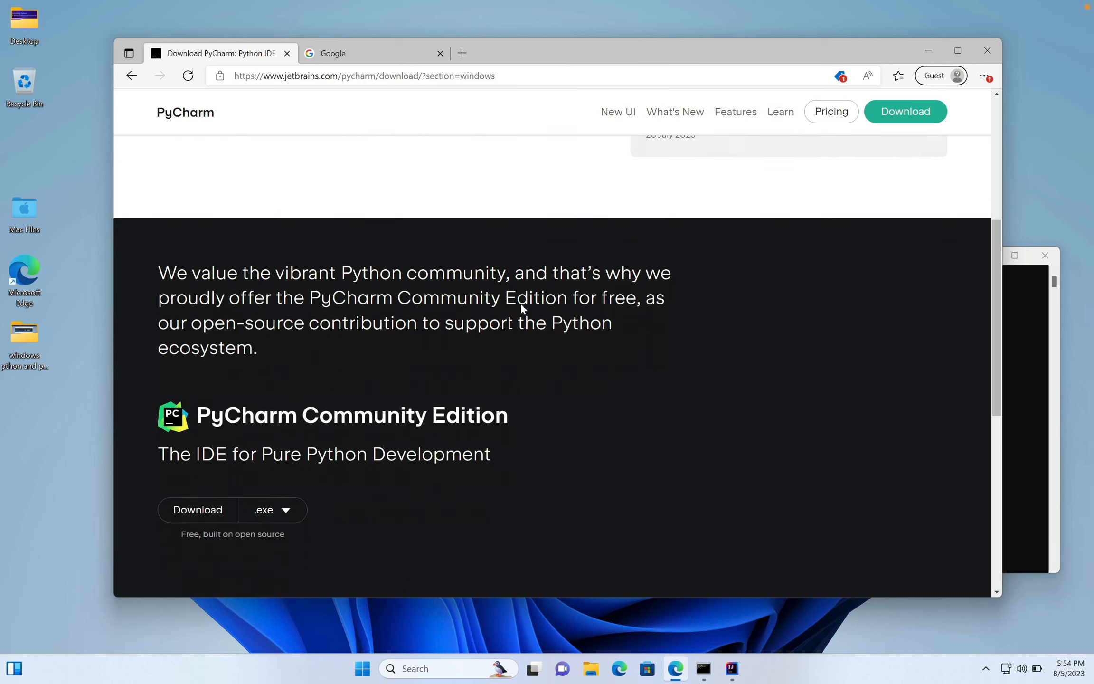
left_click_drag(200, 306, 563, 317)
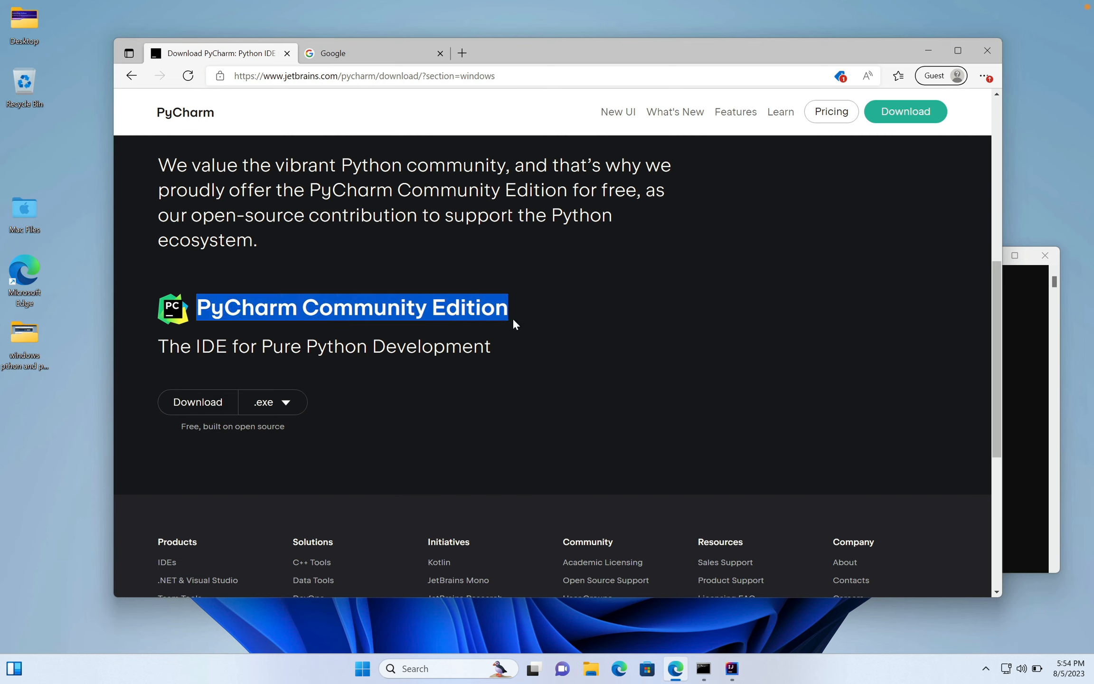
left_click(213, 406)
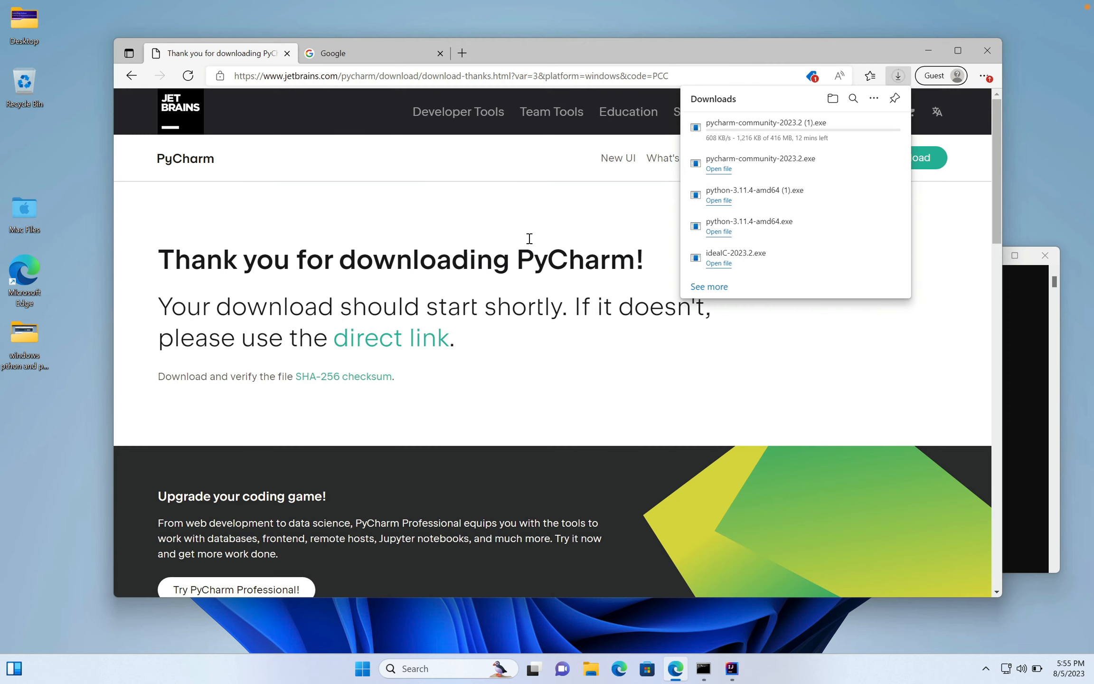
- Cancel the duplicate PyCharm download and launch pycharm-community-2023.2.exe, allowing it to make changes to the device
left_click(885, 127)
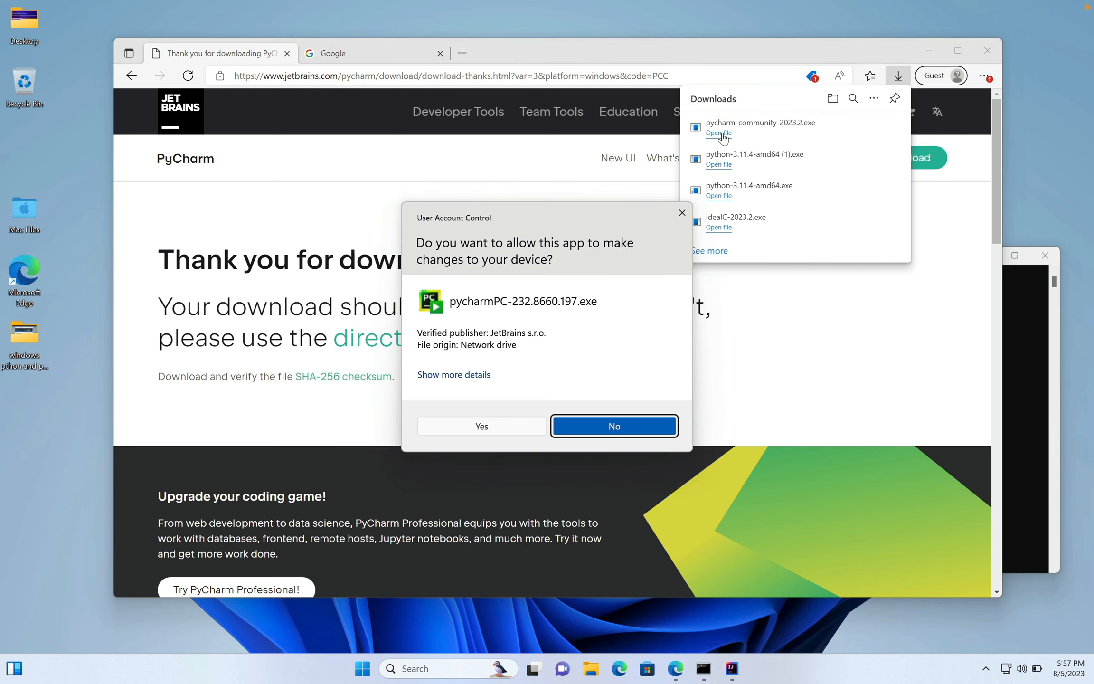
left_click(494, 426)
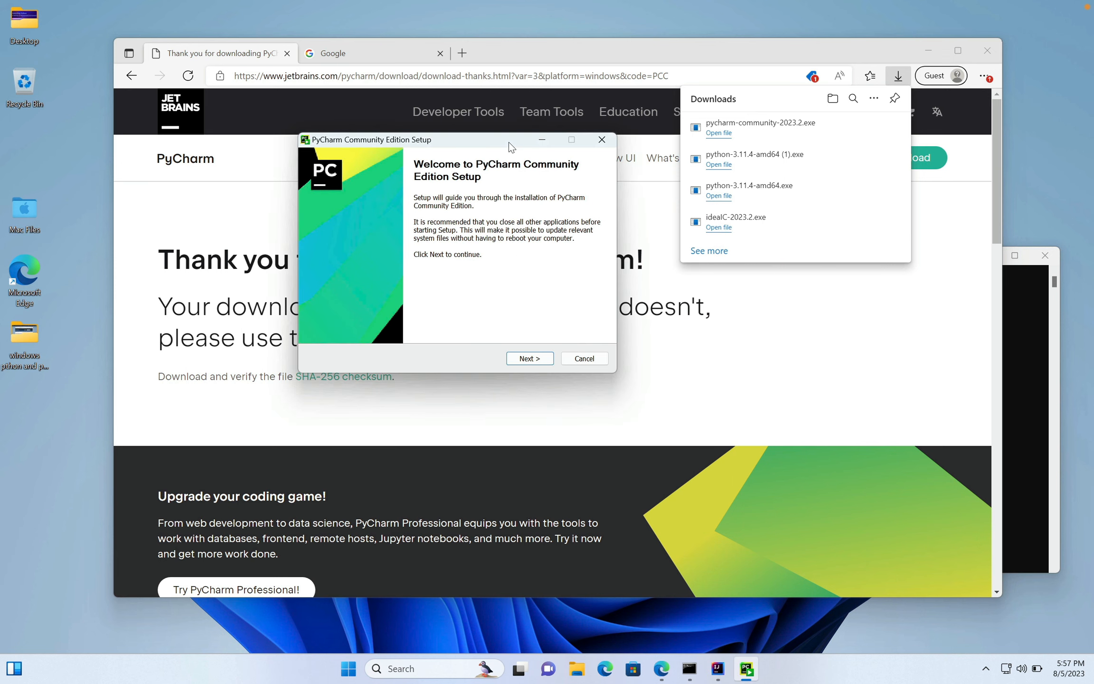
- Accept the default PyCharm install location and enable the PyCharm Community Edition desktop shortcut, continuing to the Start Menu folder choice
left_click(543, 349)
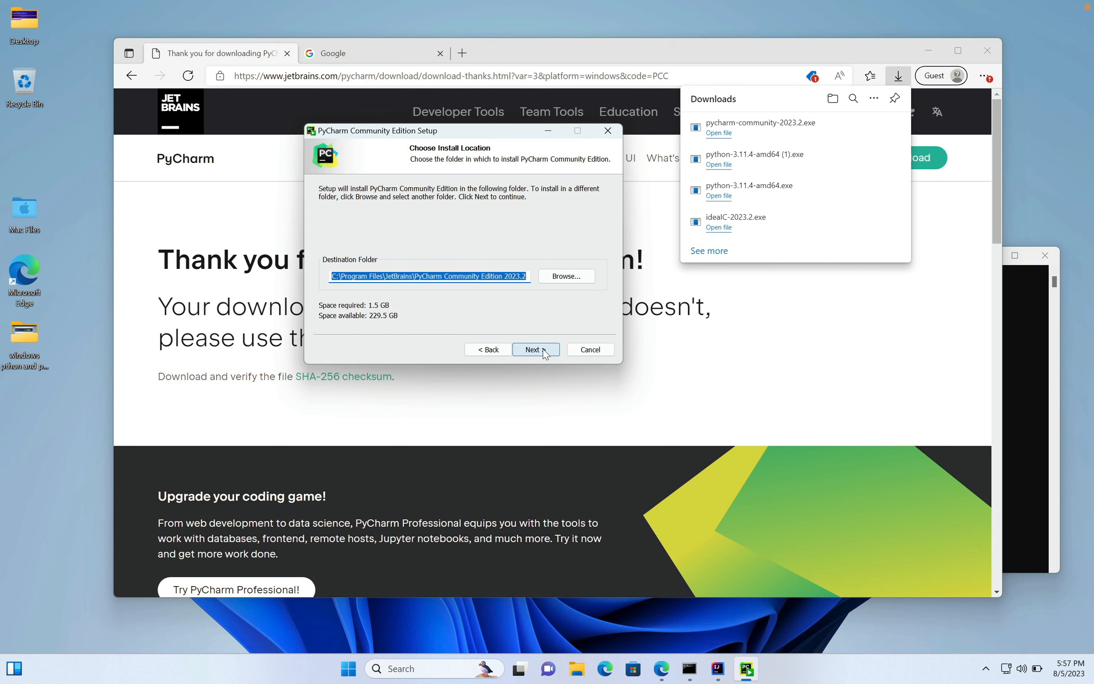
left_click(542, 350)
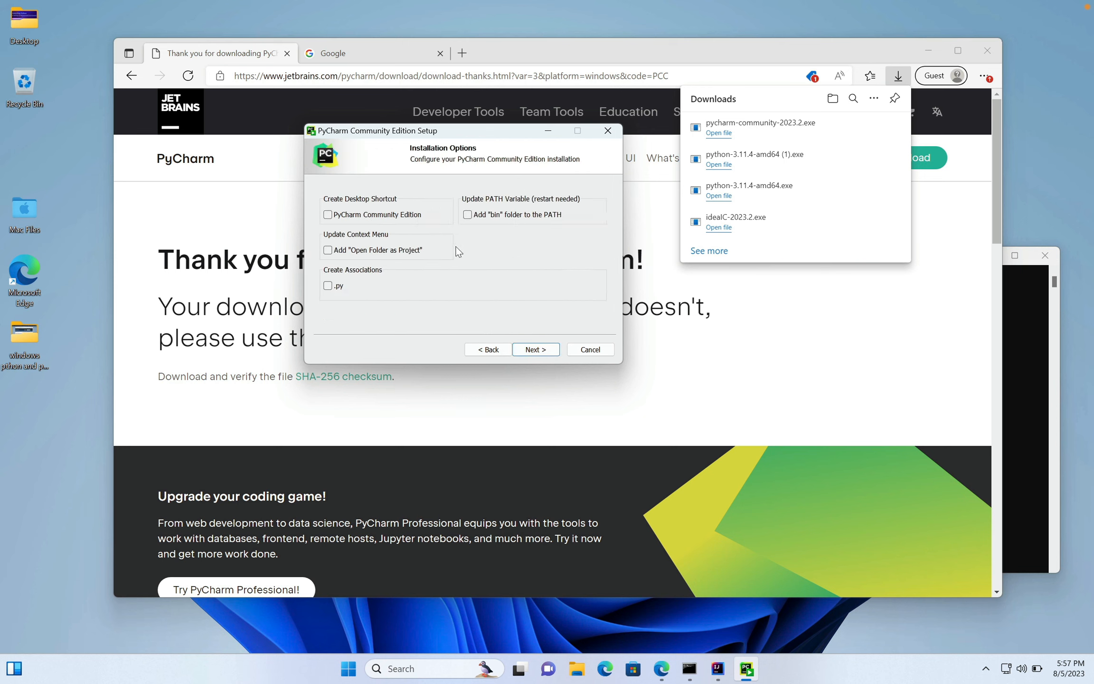
left_click(328, 215)
left_click(535, 349)
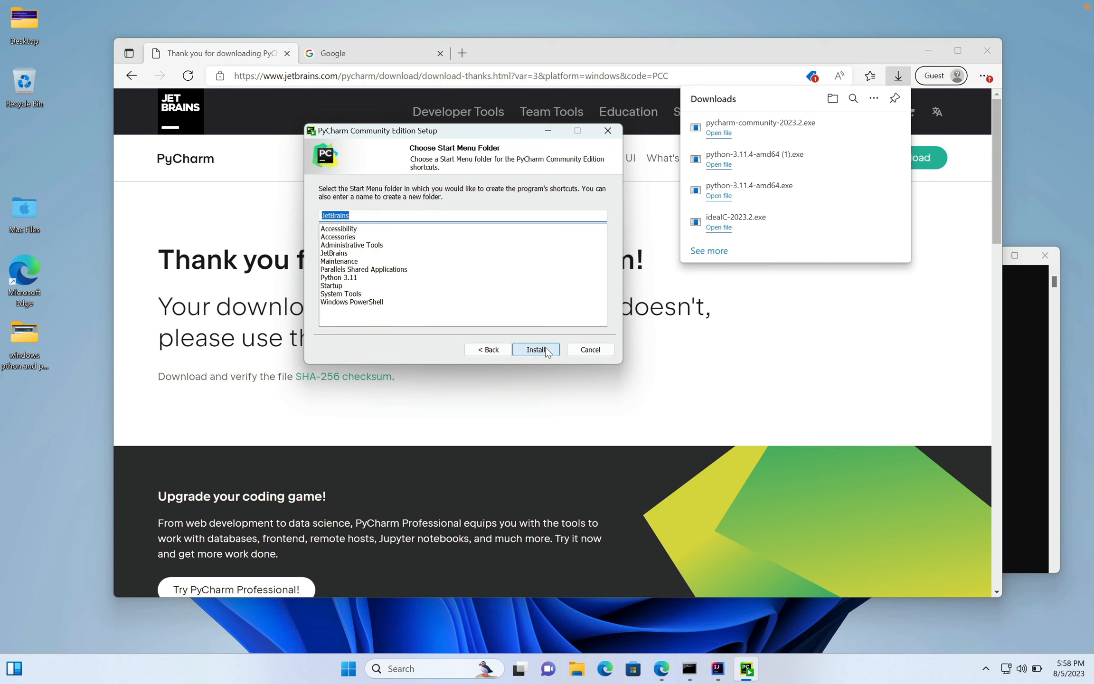
- Install PyCharm Community Edition with the default JetBrains Start Menu folder and finish the setup without running the program
left_click(547, 351)
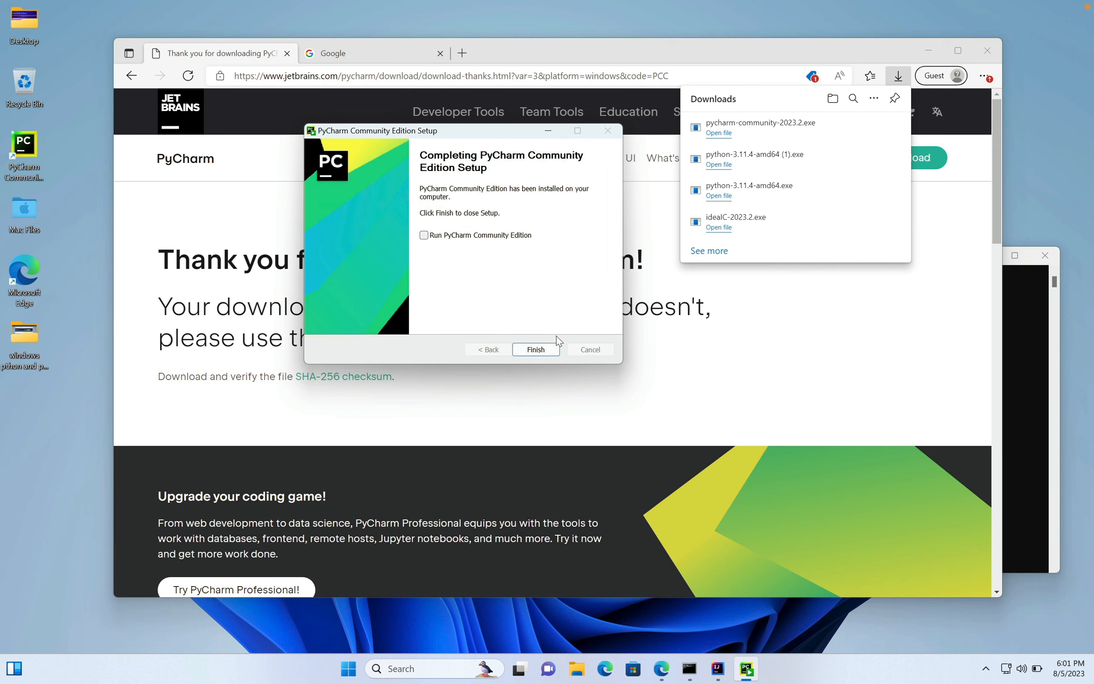
left_click(535, 350)
left_click_drag(527, 43, 587, 85)
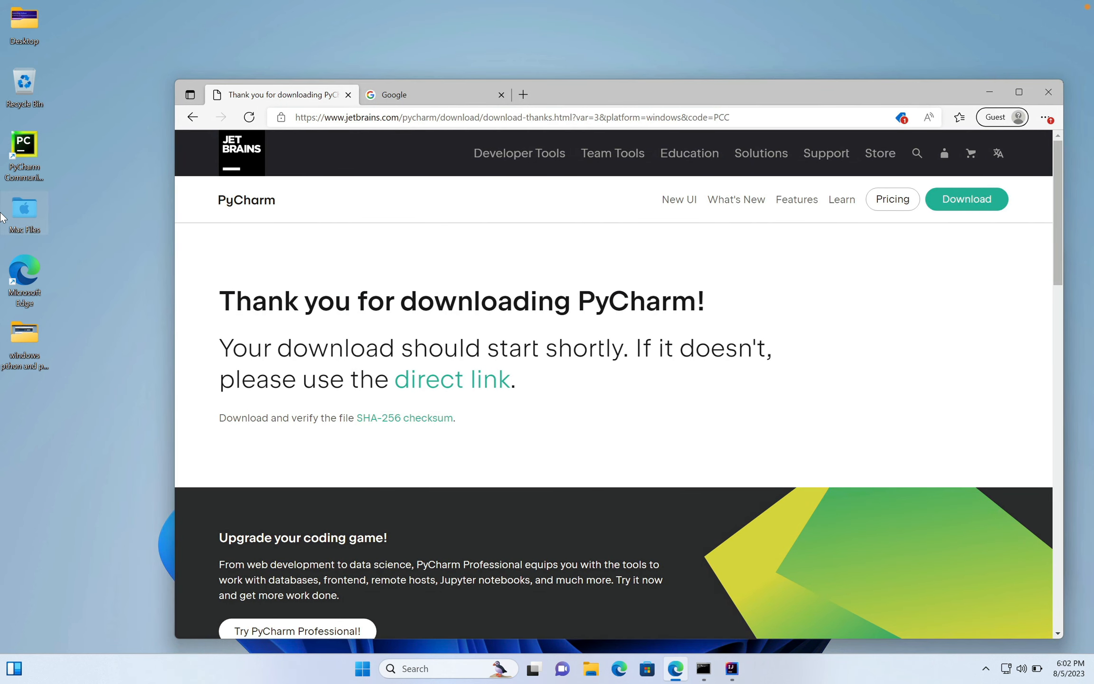
- Launch PyCharm Community Edition from its desktop shortcut, choosing not to import settings
left_click(34, 147)
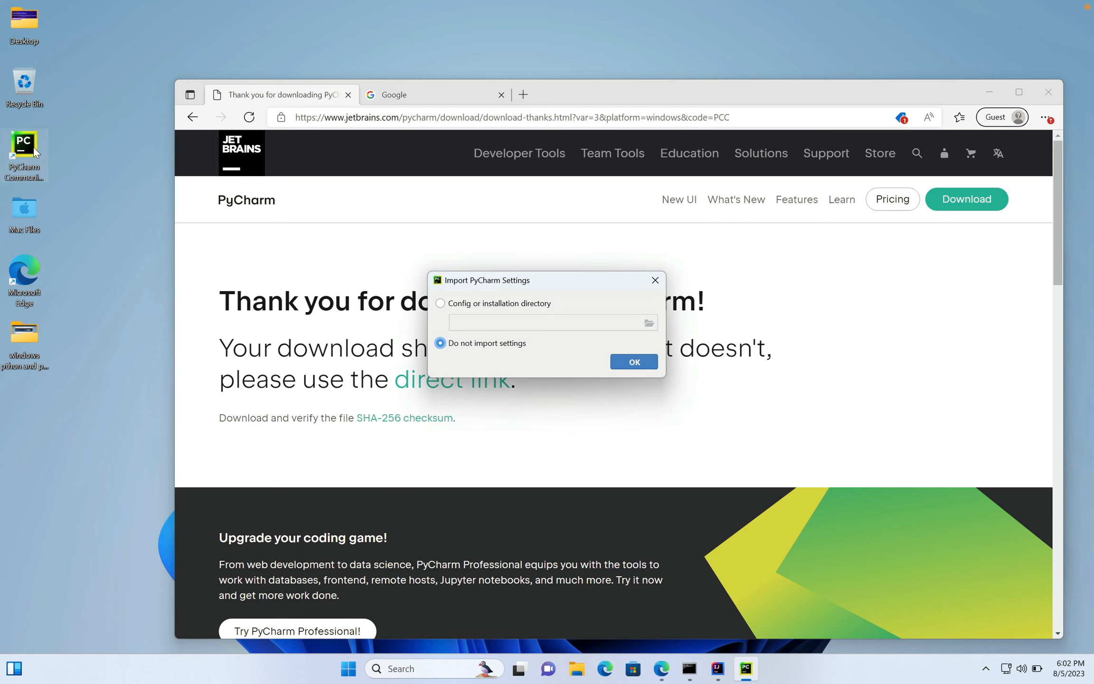
left_click(634, 362)
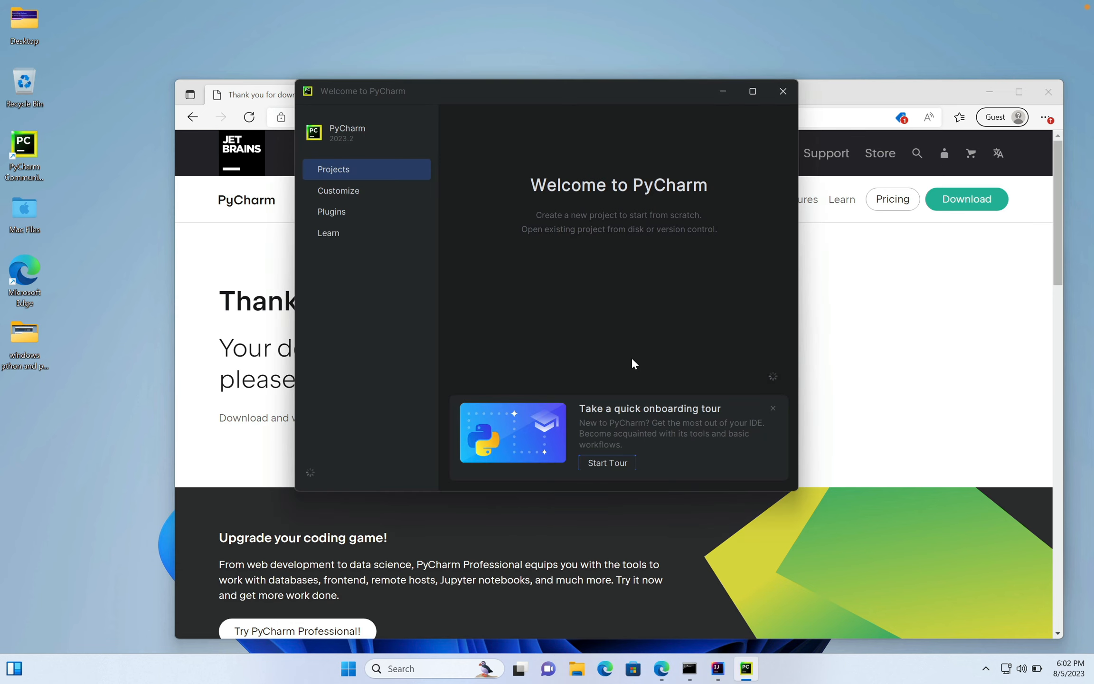
left_click_drag(542, 99, 501, 65)
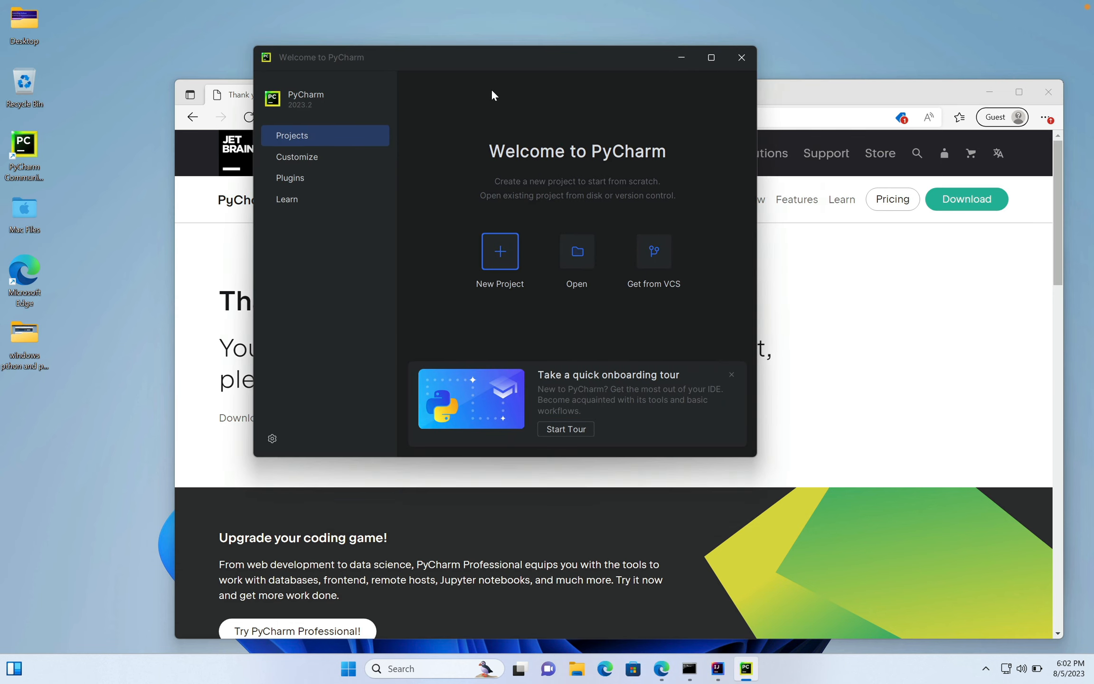
- Create a new project named pythonProject1 with a new Virtualenv environment, the Python311 base interpreter and a main.py welcome script
left_click(501, 255)
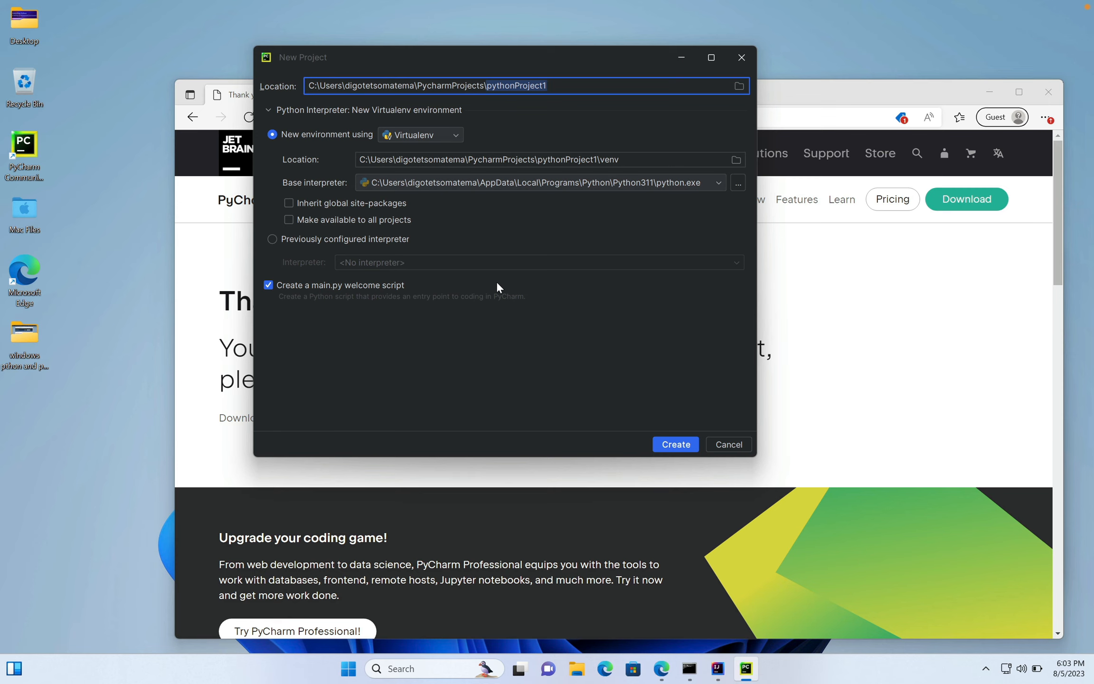
left_click(680, 446)
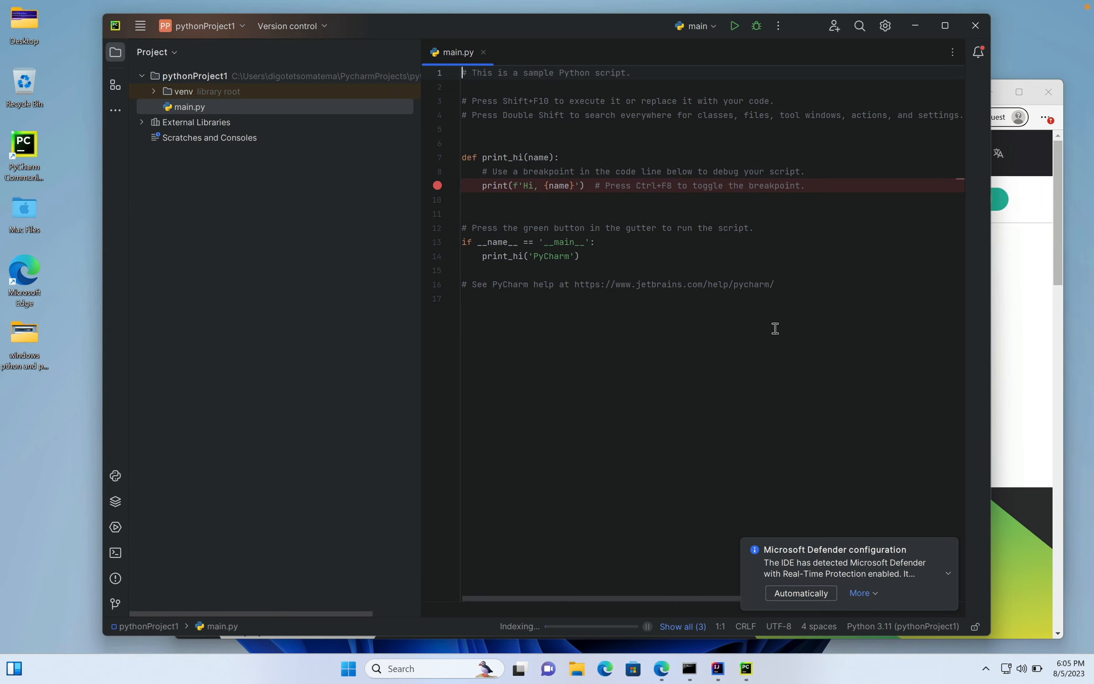
- Delete all the sample code from main.py, including its first comment line
left_click_drag(791, 315, 462, 81)
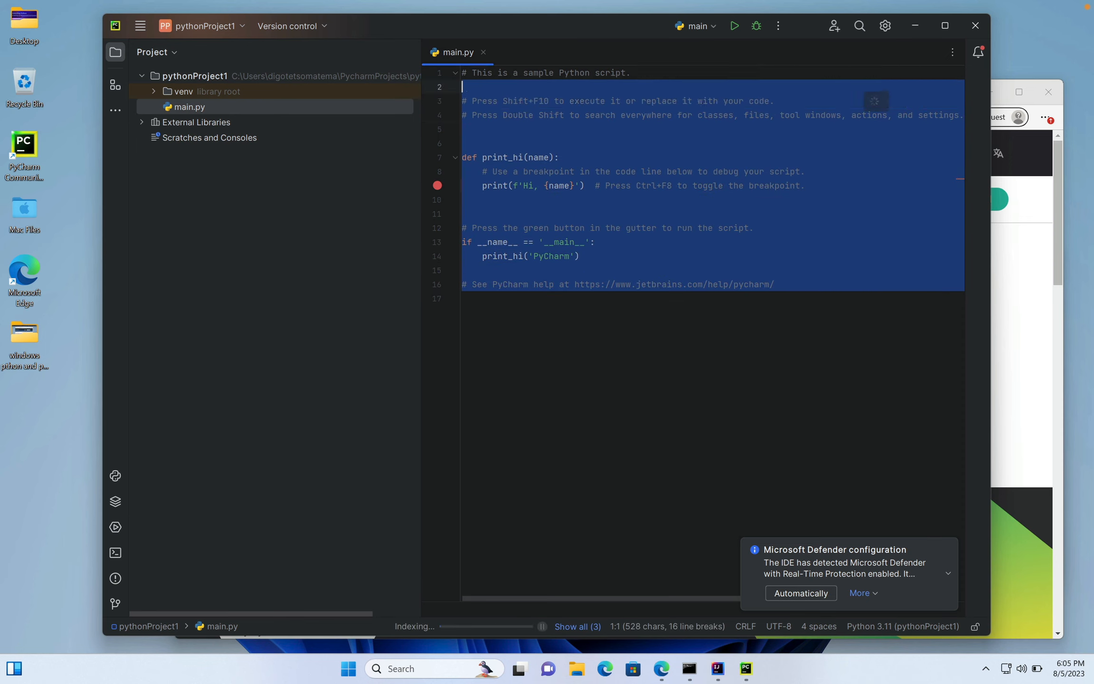
key("Delete")
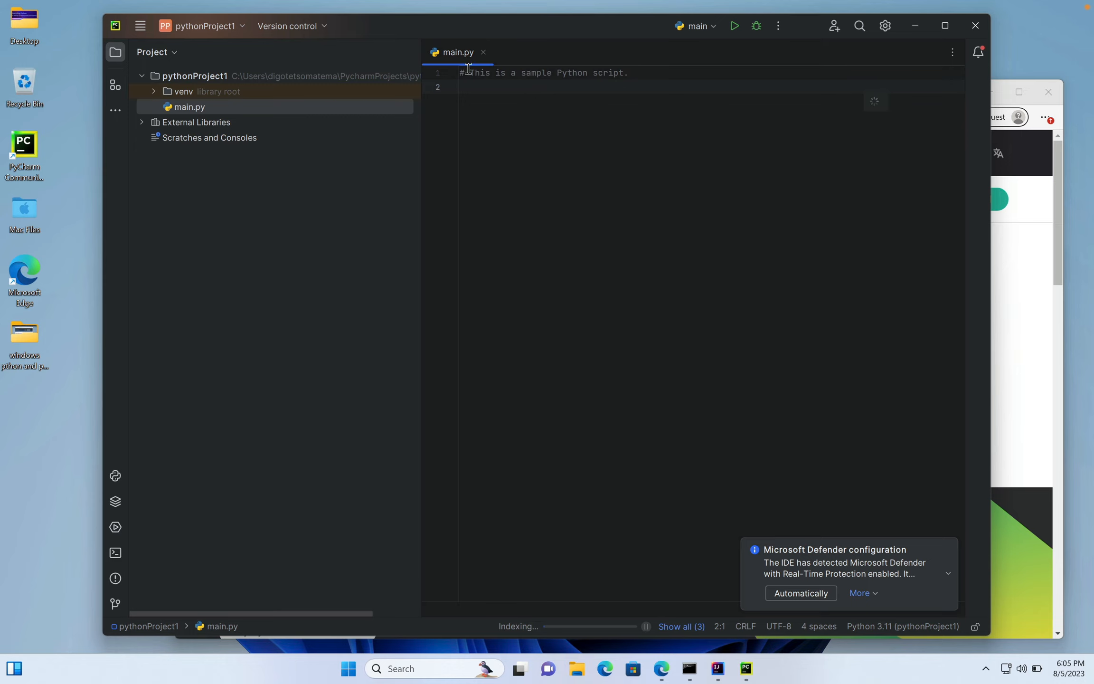
left_click(450, 68)
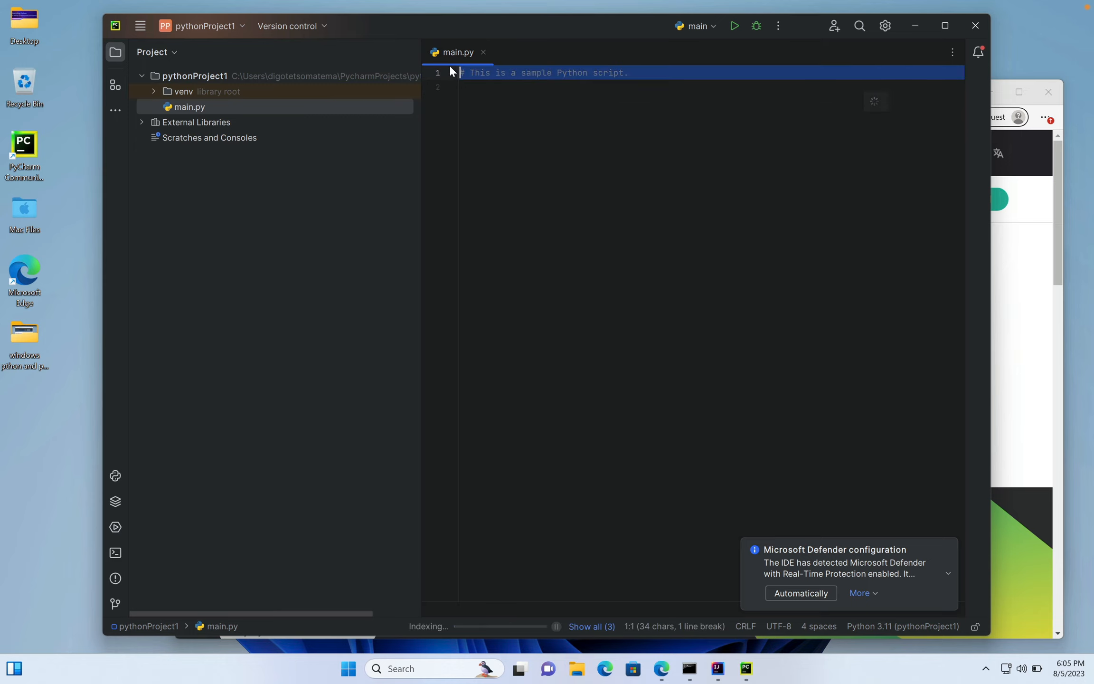
key("Delete")
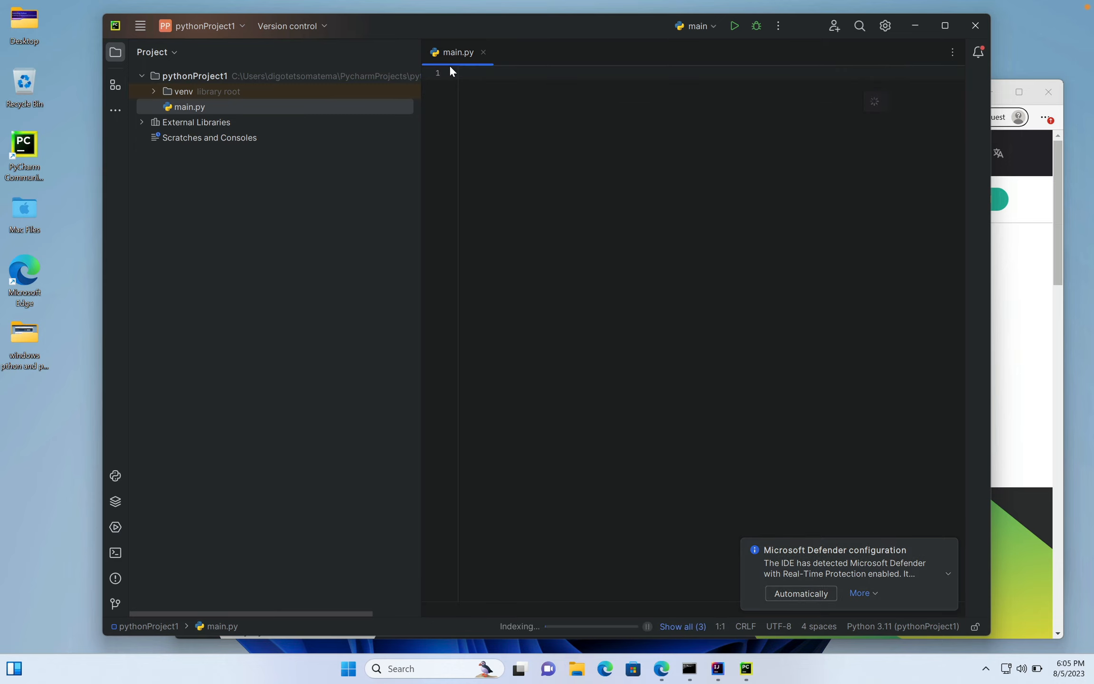
- Write print('Testing...') in main.py and run the script
type("print")
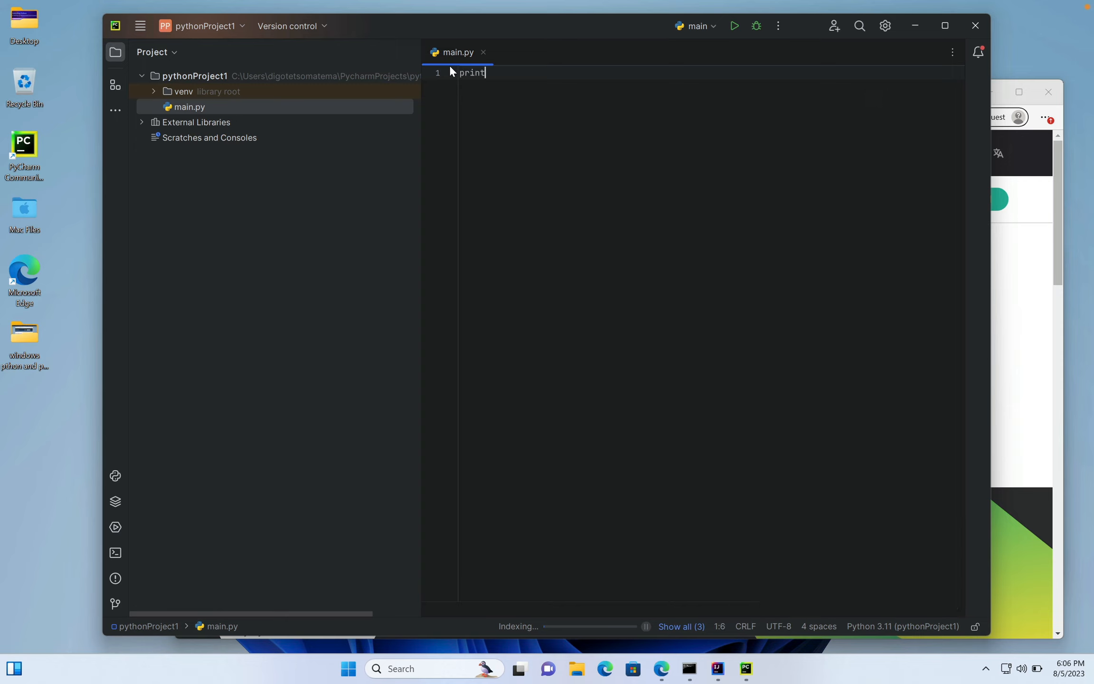
type("('Testing...)")
key("BackSpace")
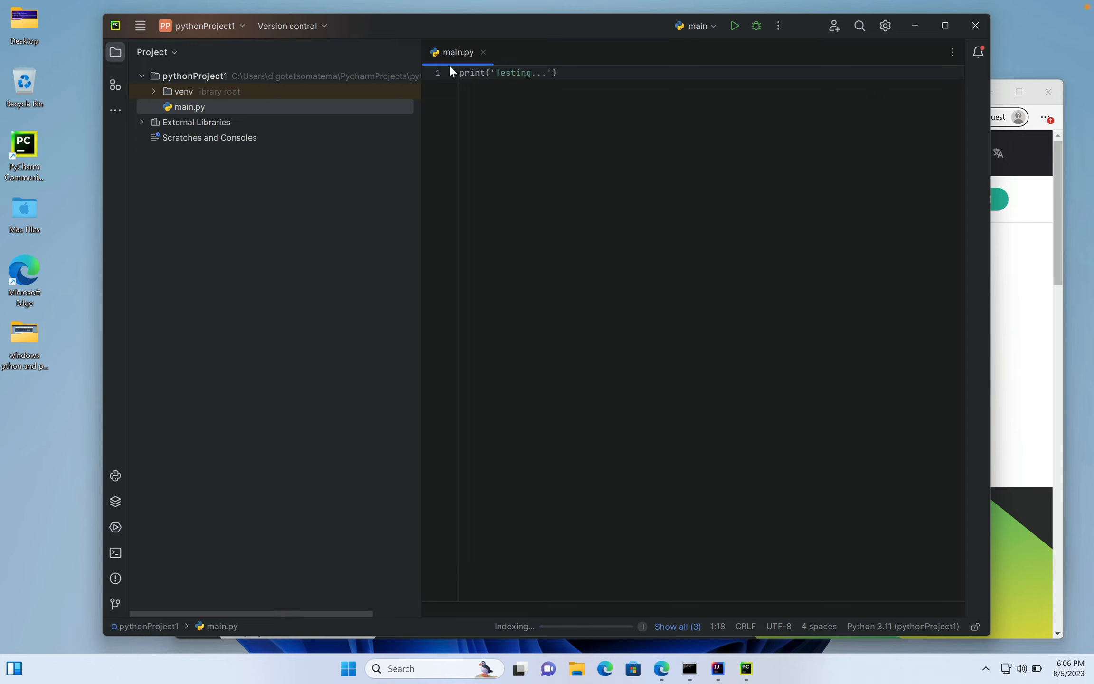
left_click(734, 26)
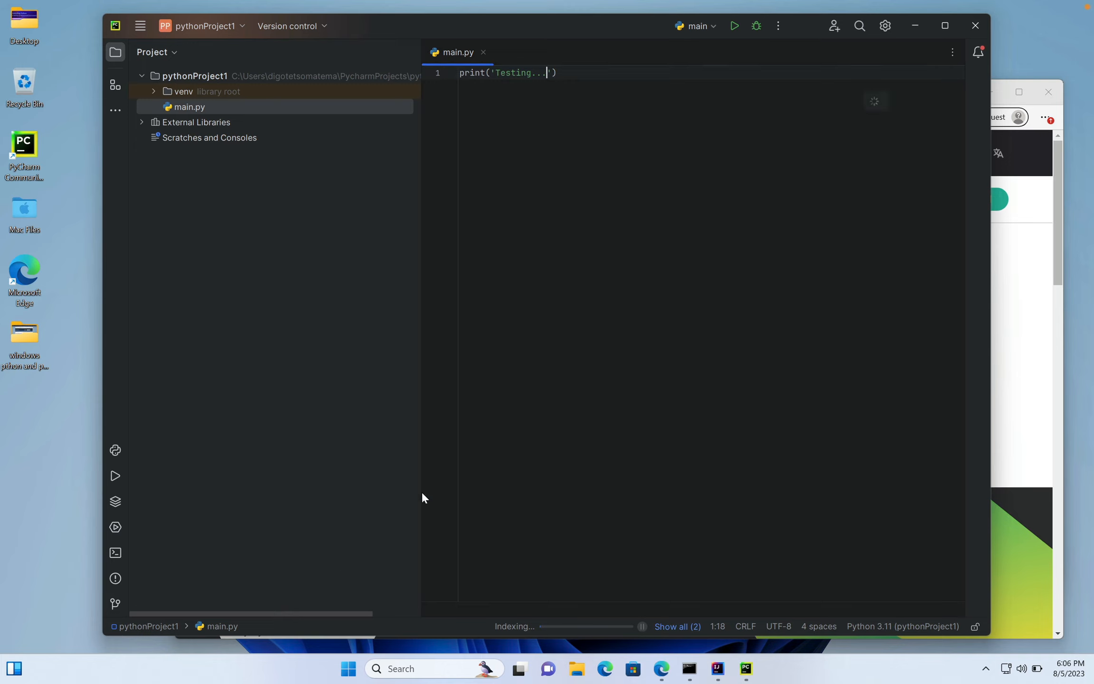